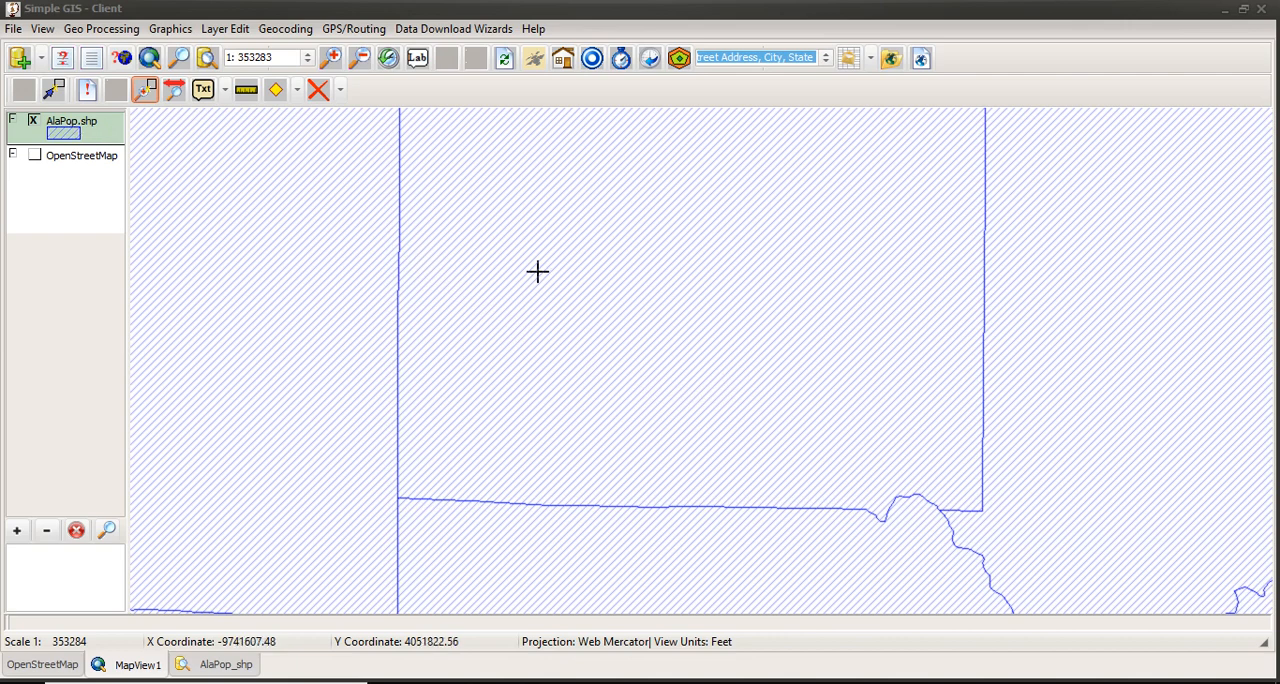
# Step: Identify the county polygon at the center of the map and examine its attributes in the AlaPop.shp layer
pyautogui.click(92, 97)
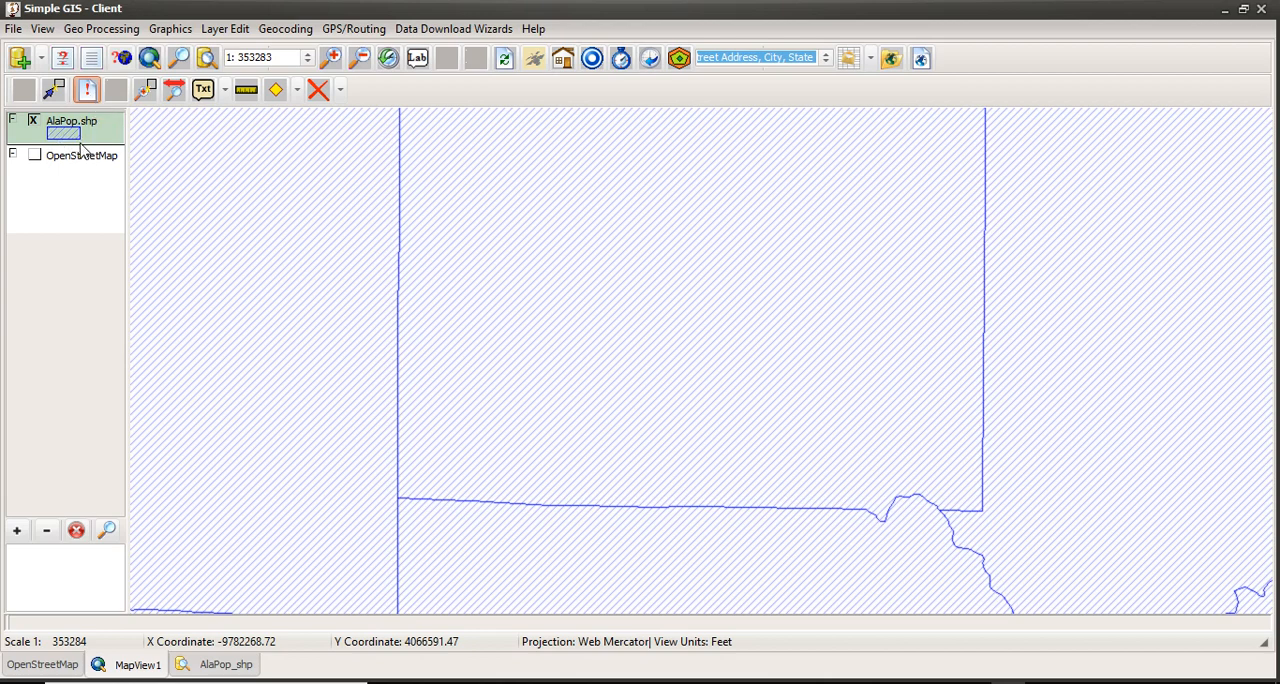
pyautogui.click(646, 392)
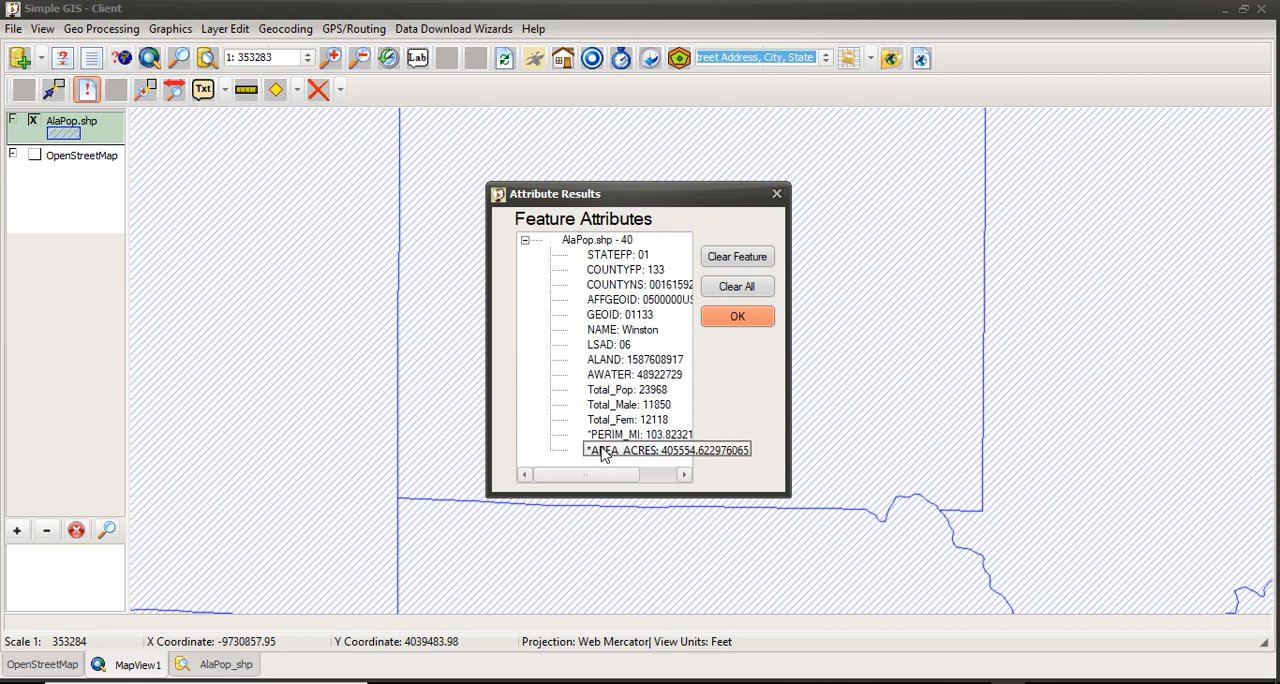
pyautogui.moveTo(590, 475); pyautogui.dragTo(629, 474)
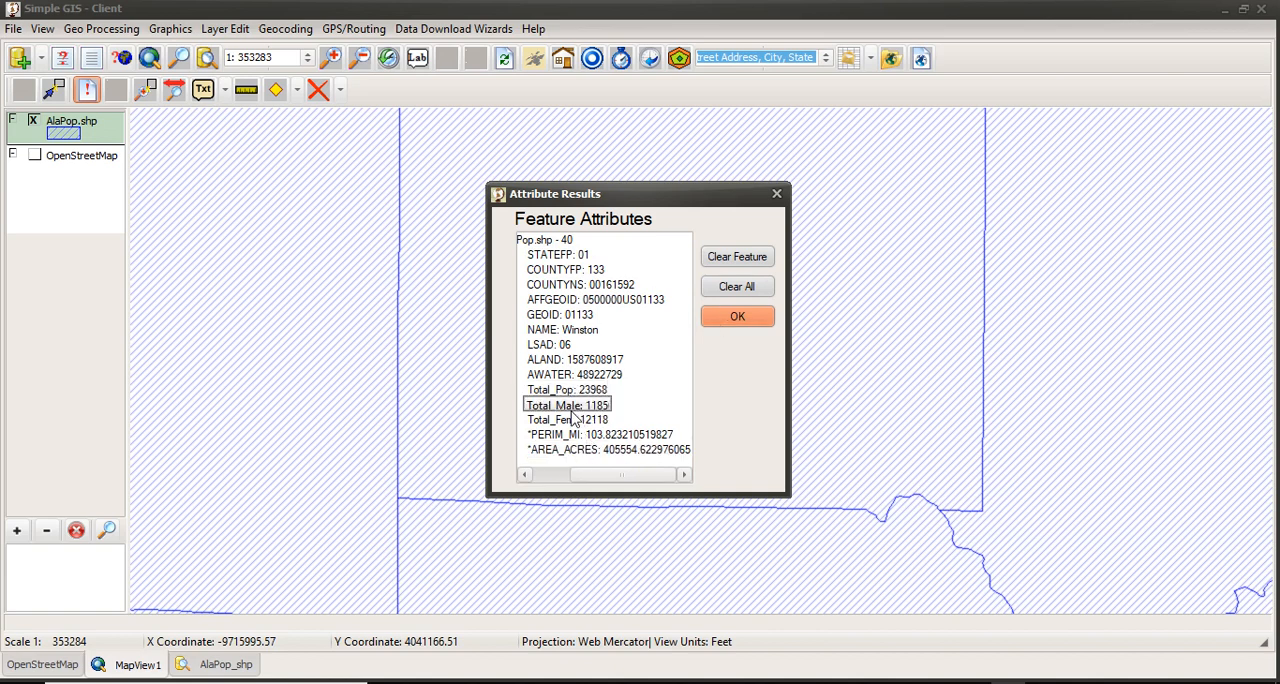
pyautogui.click(751, 318)
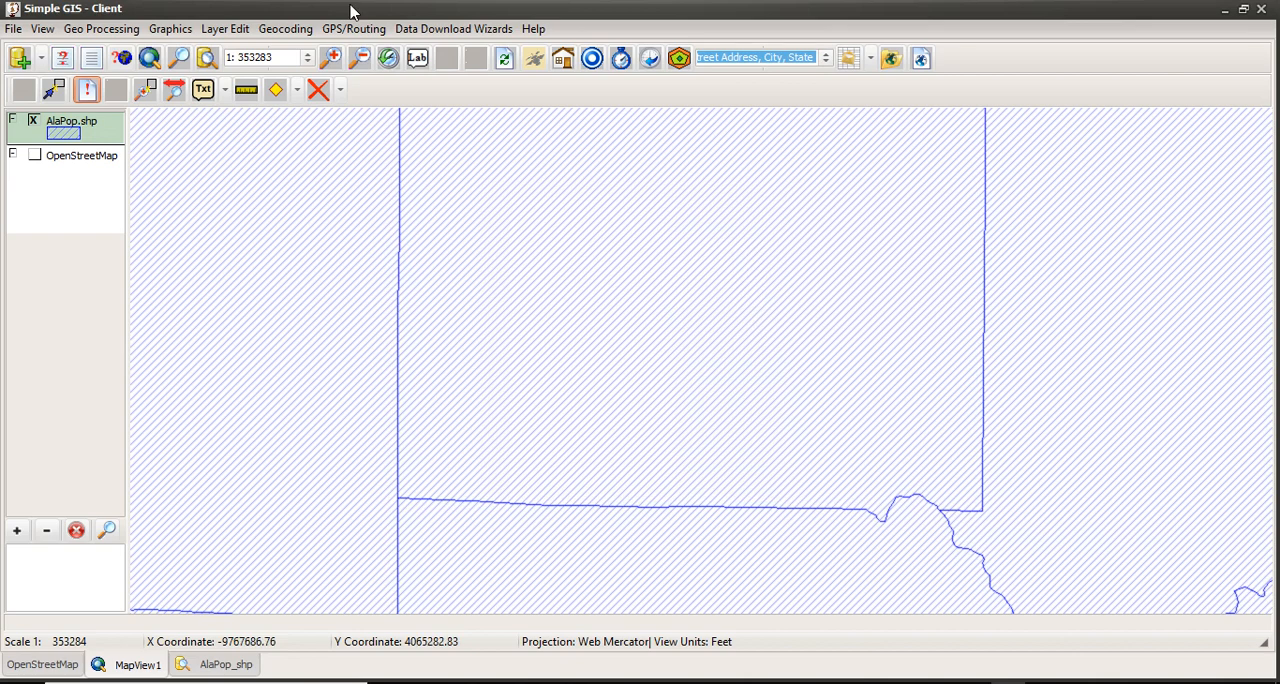
# Step: Open the label definition of the AlaPop.shp layer and add the Total_Pop field as a label line
pyautogui.doubleClick(87, 138)
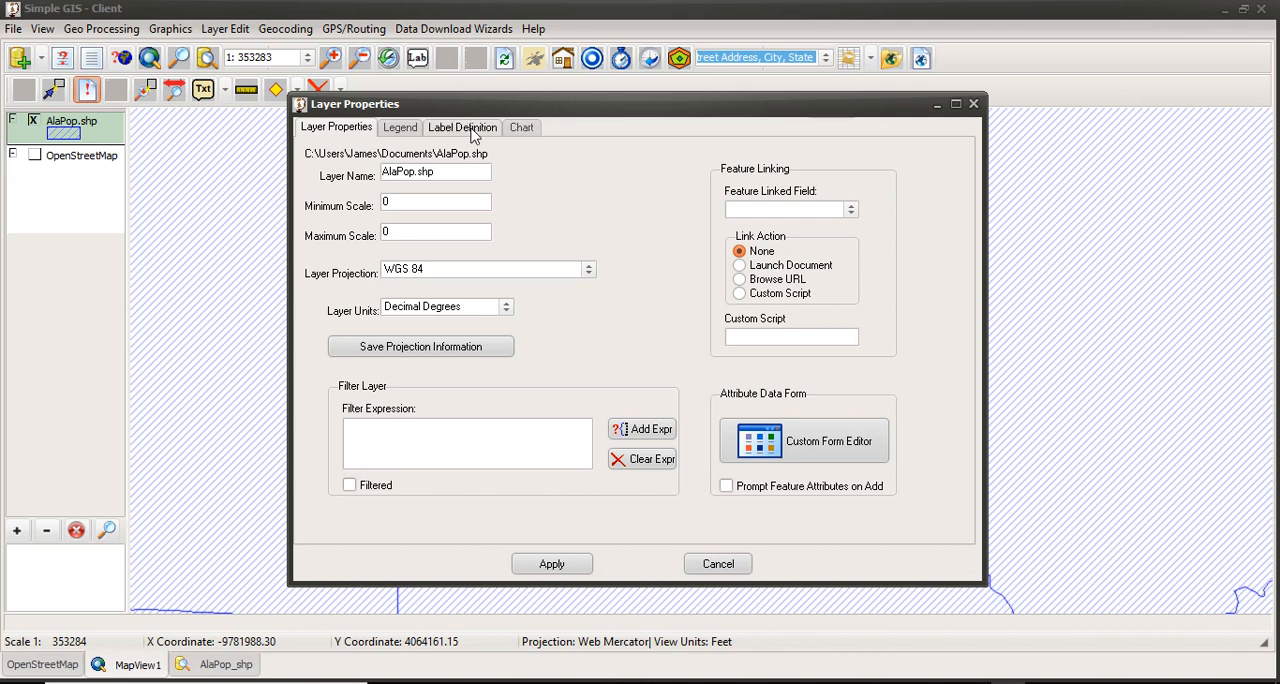
pyautogui.click(472, 135)
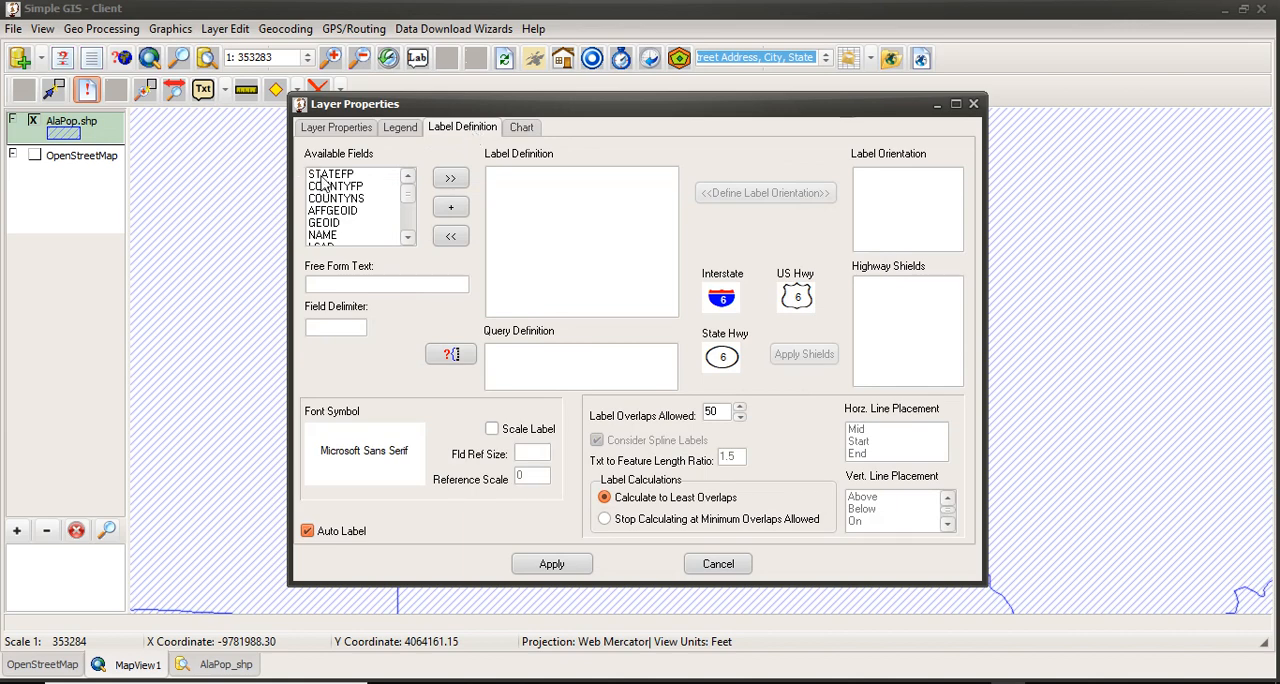
pyautogui.click(408, 238)
pyautogui.click(408, 238)
pyautogui.click(408, 238)
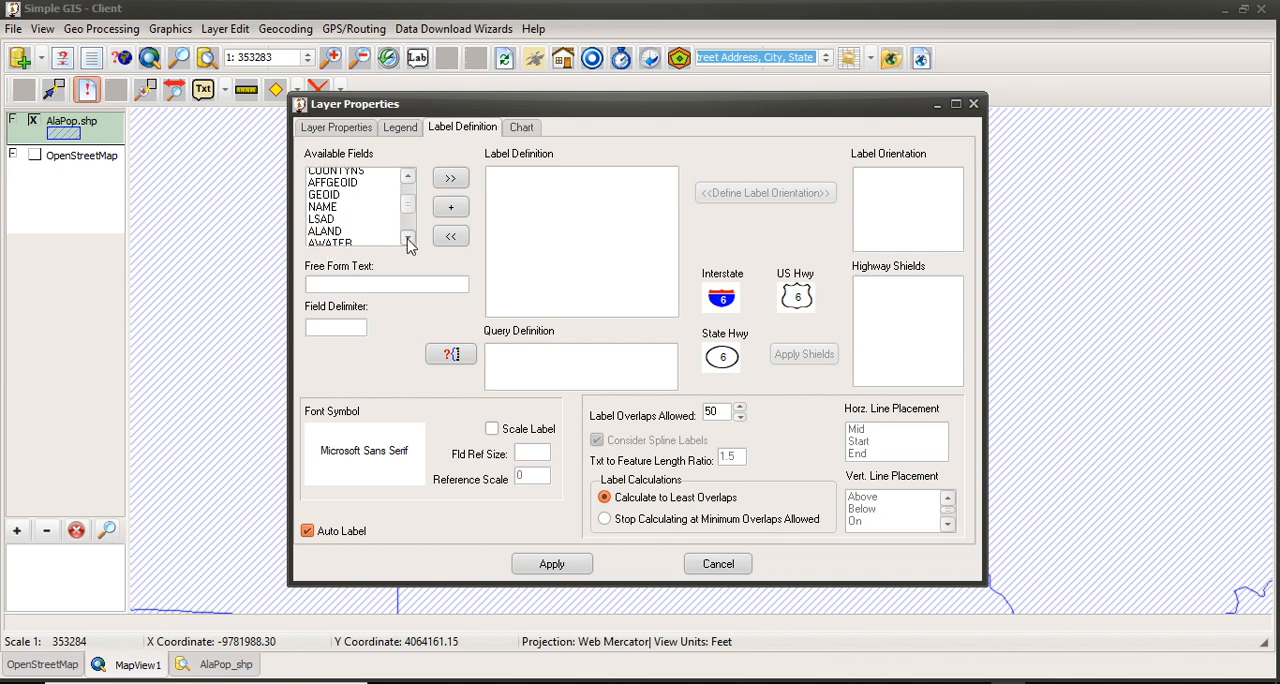
pyautogui.click(408, 238)
pyautogui.click(408, 238)
pyautogui.click(408, 238)
pyautogui.click(408, 238)
pyautogui.click(408, 238)
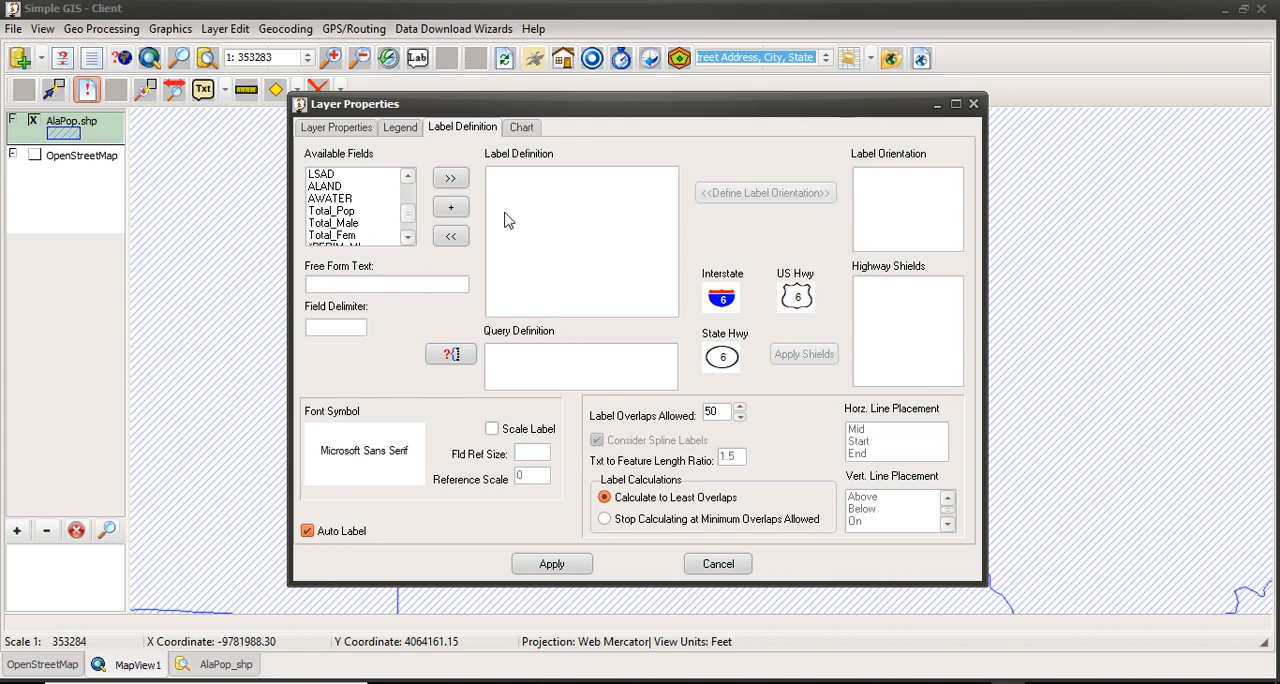
pyautogui.click(331, 211)
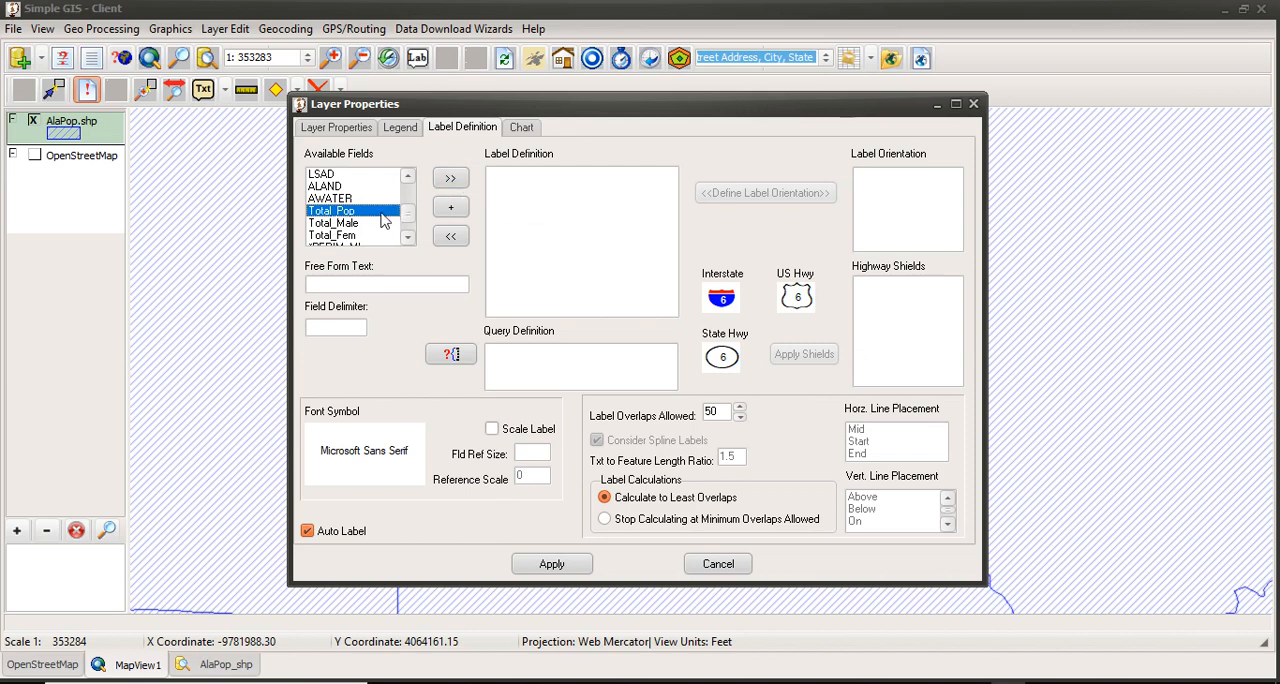
pyautogui.click(457, 186)
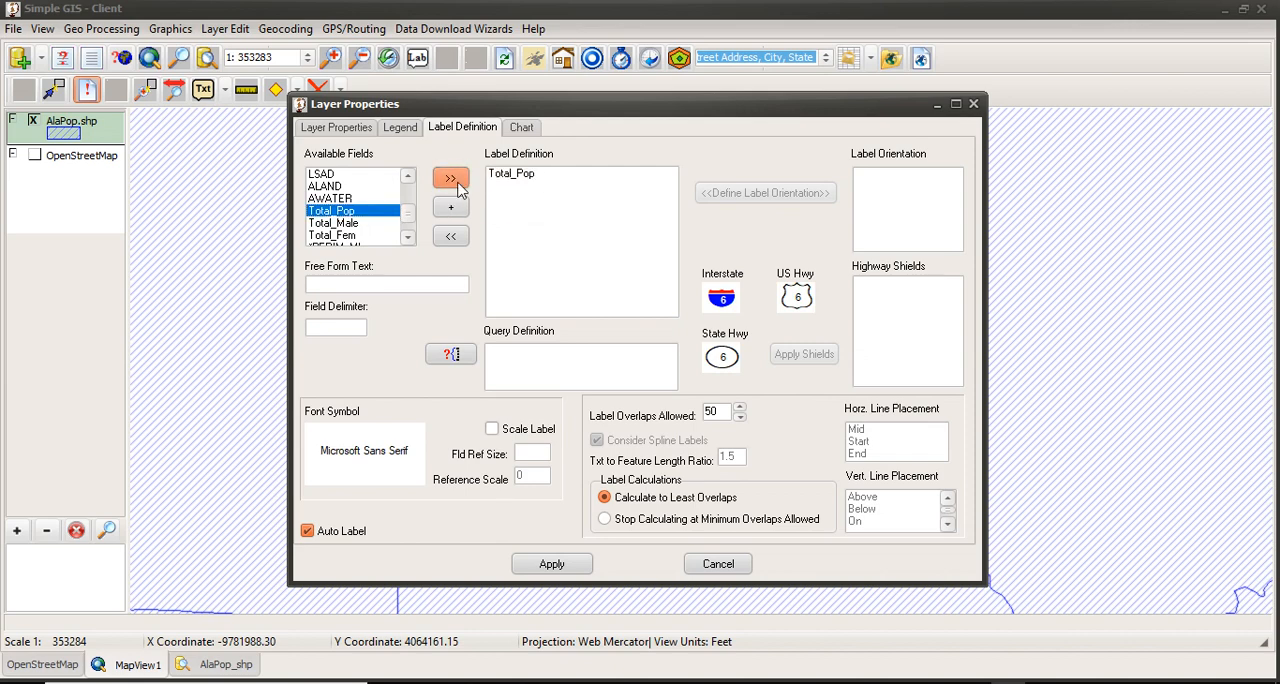
# Step: Add the Total_Male and Total_Fem fields as separate label lines and apply the labels to the map
pyautogui.click(338, 225)
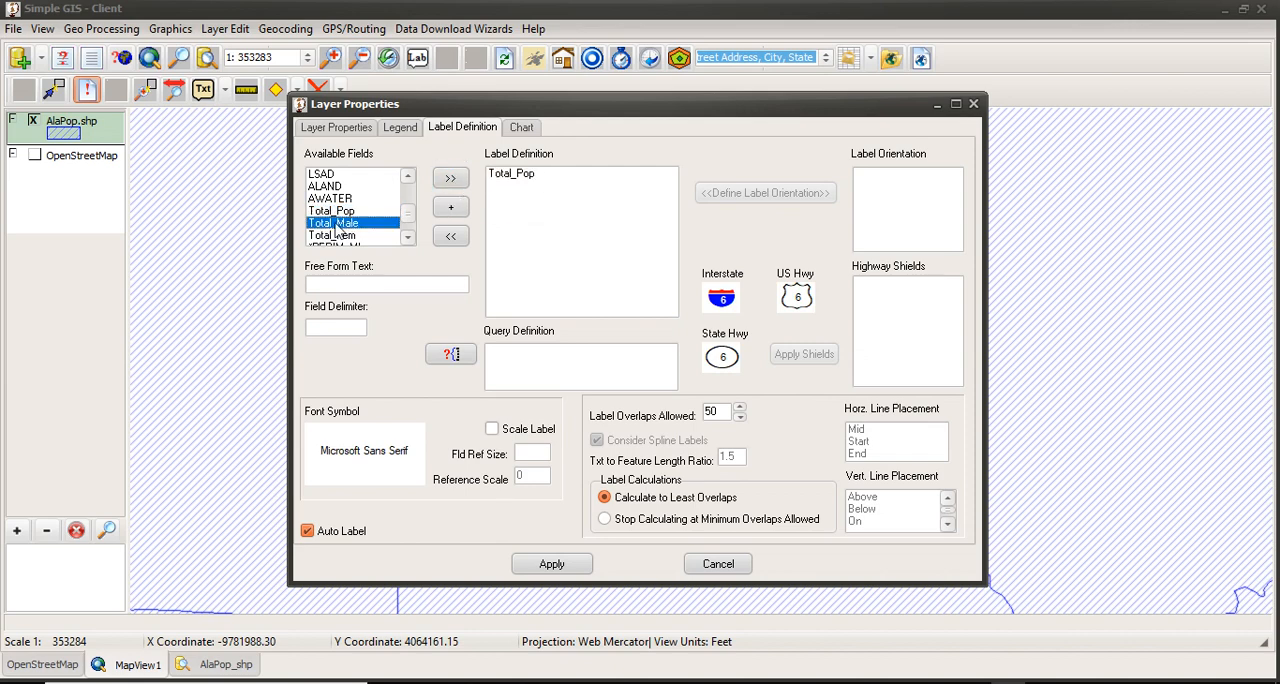
pyautogui.click(450, 178)
pyautogui.click(340, 235)
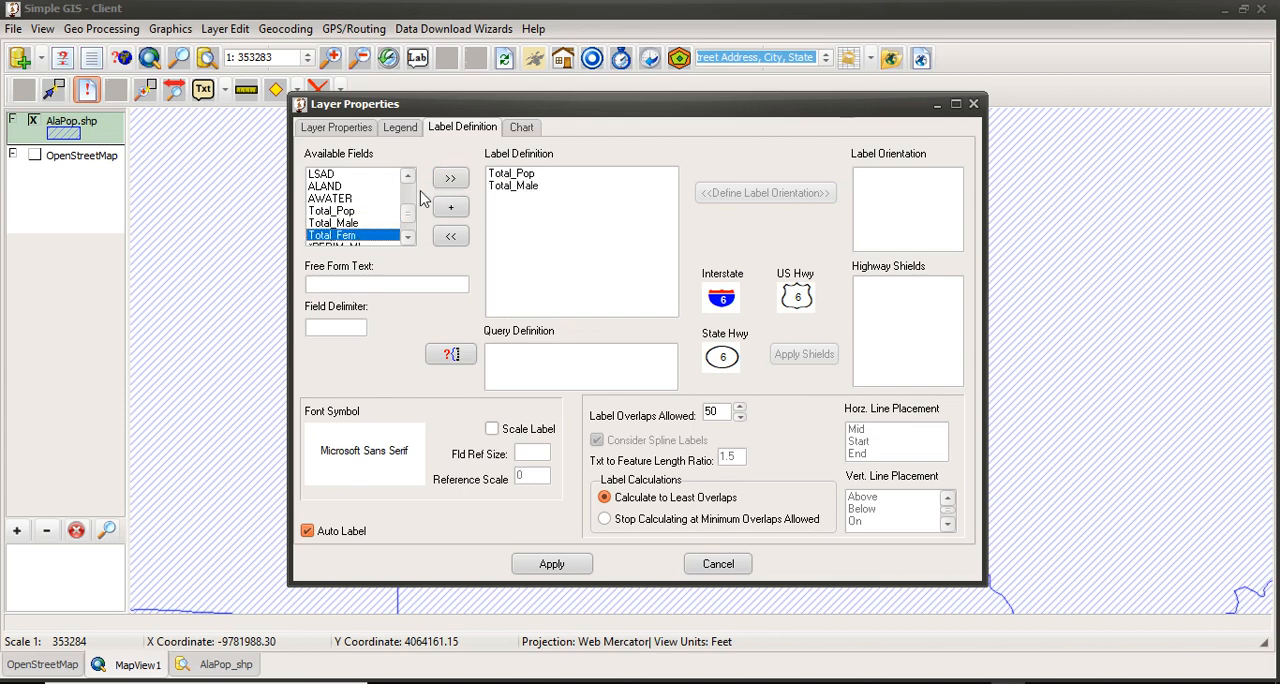
pyautogui.click(450, 178)
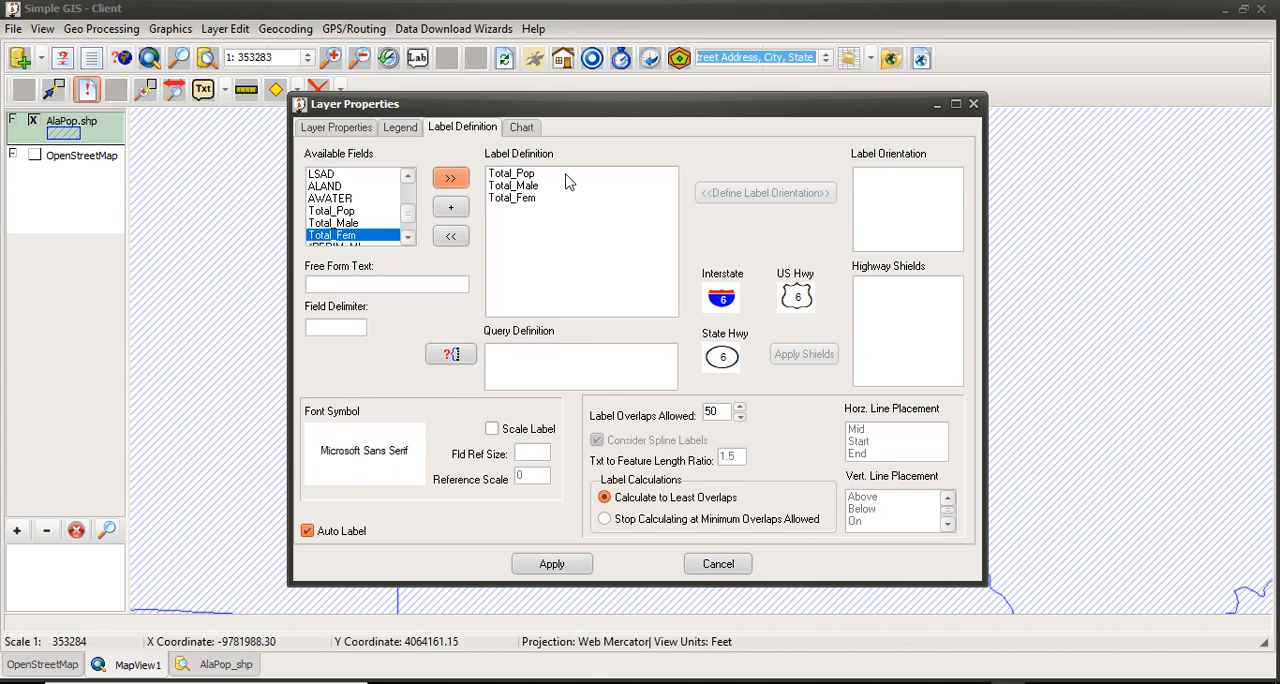
pyautogui.click(556, 565)
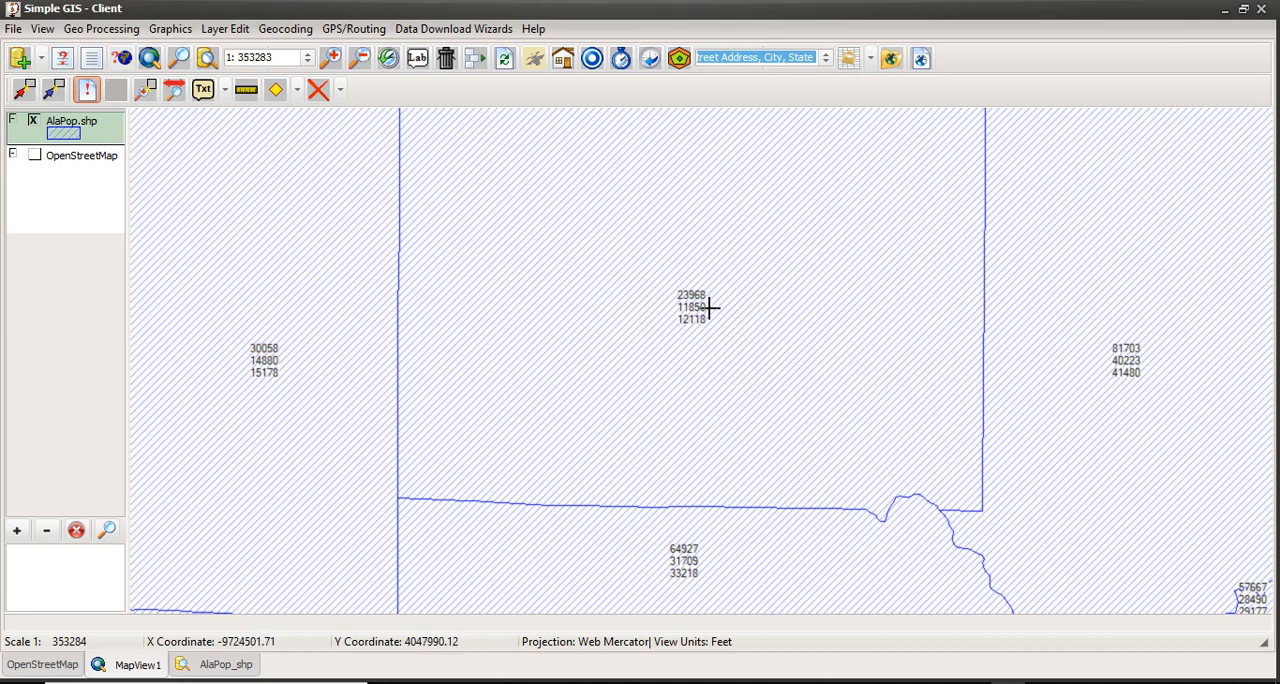
# Step: Reopen the AlaPop.shp label definition and remove the Total_Pop, Total_Male and Total_Fem lines
pyautogui.doubleClick(81, 140)
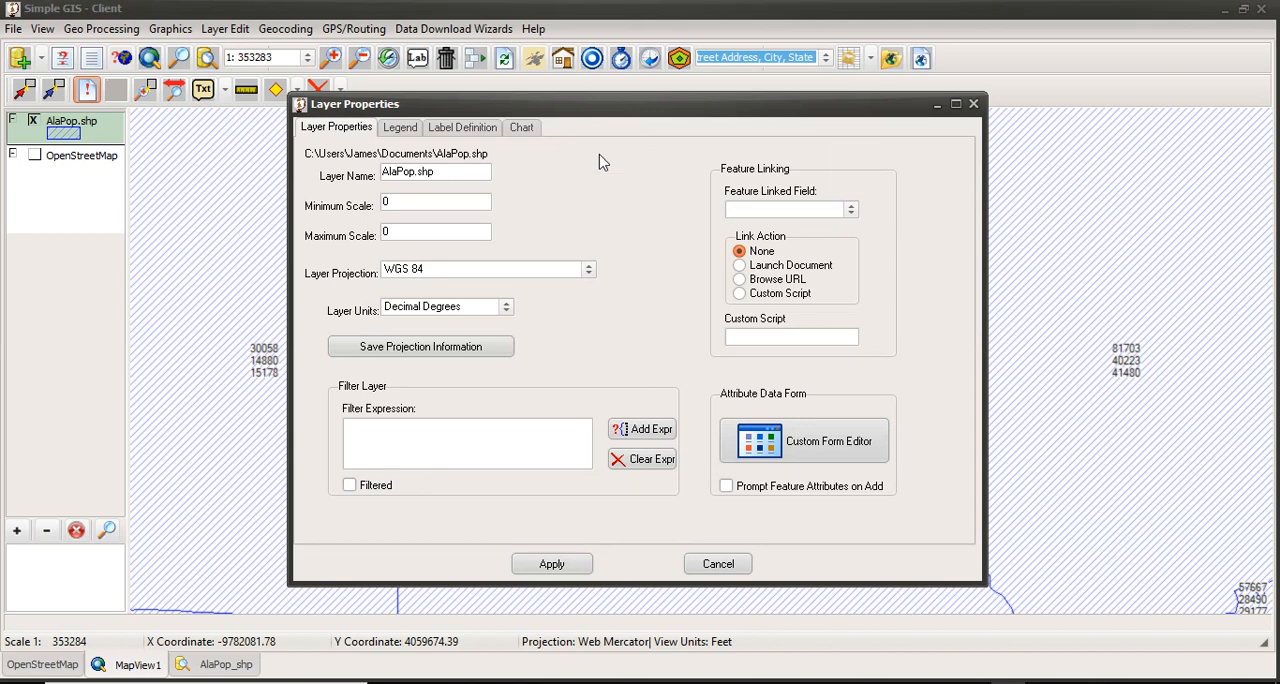
pyautogui.click(474, 135)
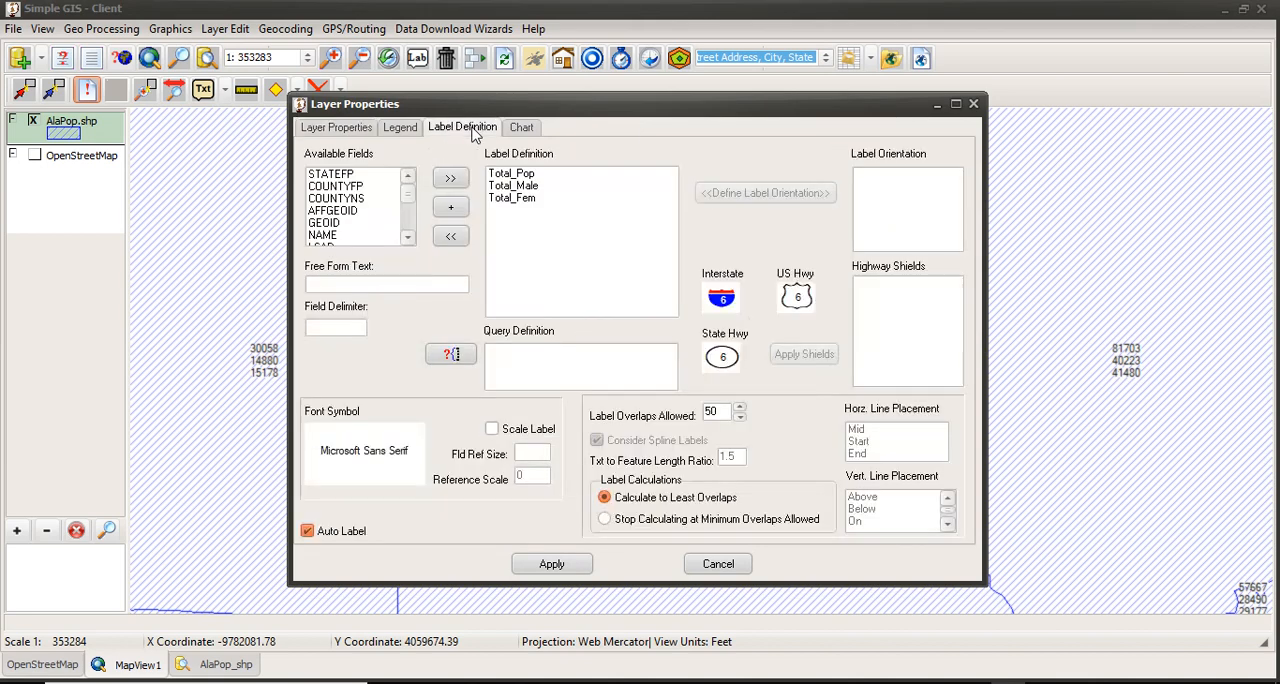
pyautogui.click(520, 176)
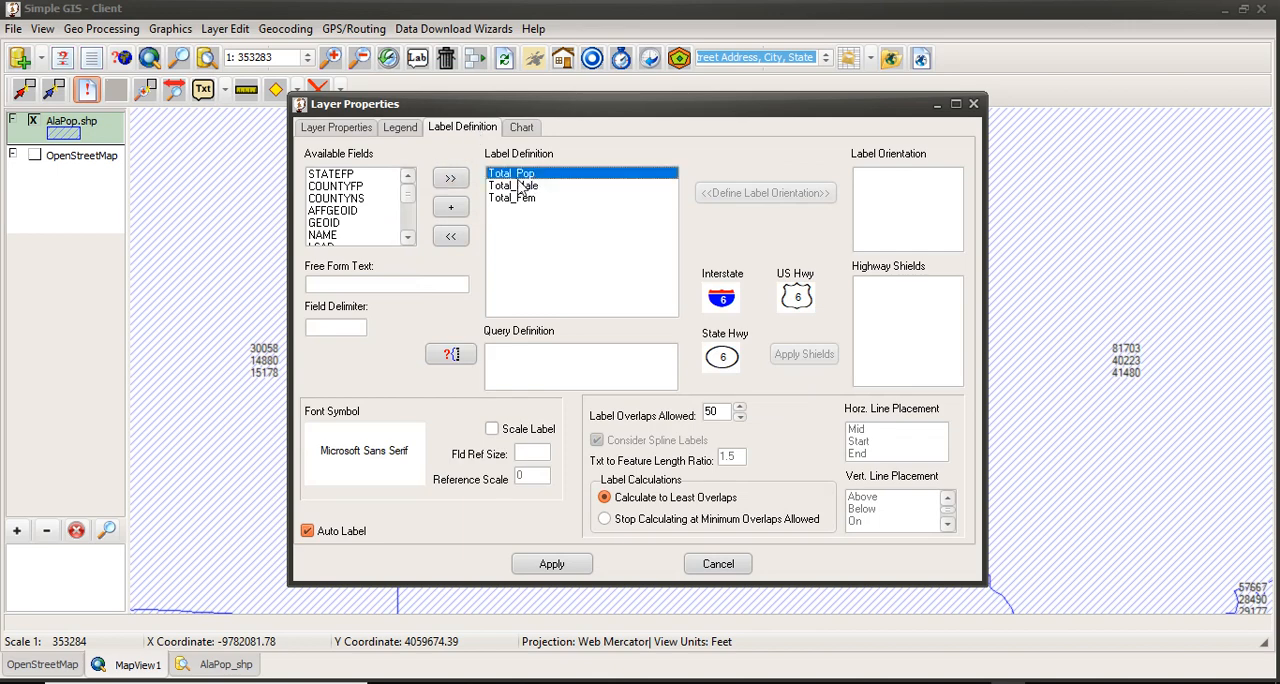
pyautogui.click(454, 247)
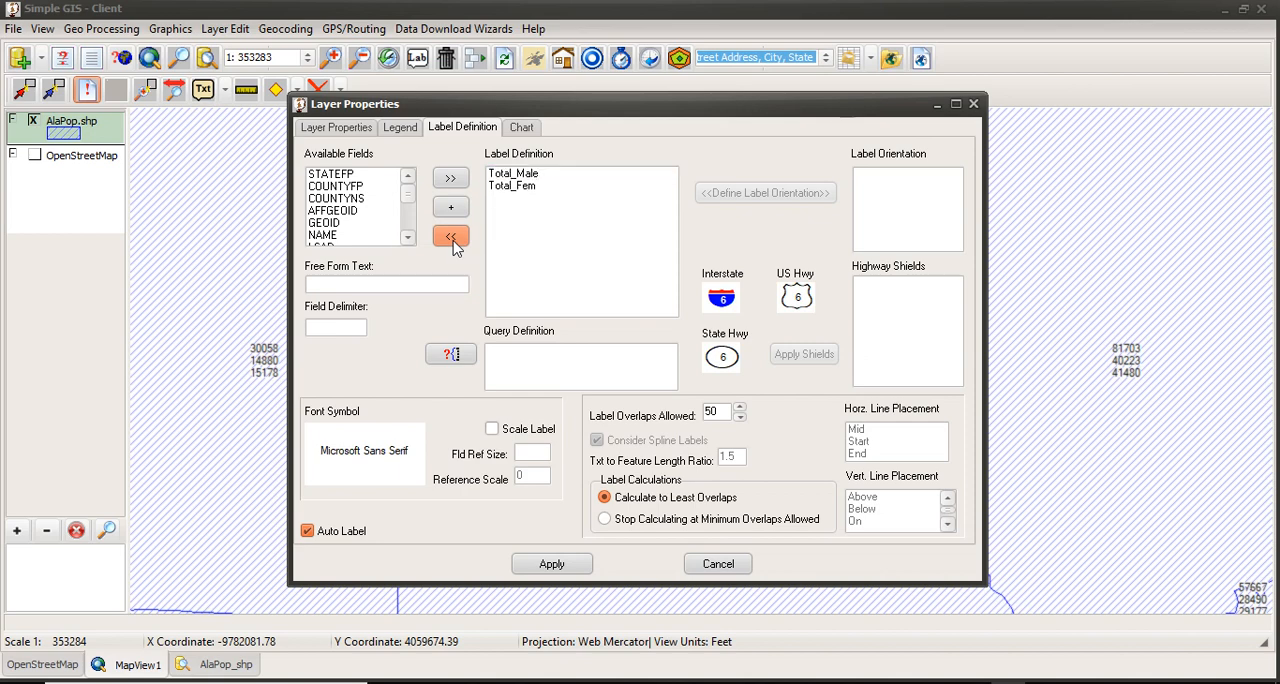
pyautogui.click(510, 174)
pyautogui.click(449, 247)
pyautogui.click(506, 174)
pyautogui.click(459, 243)
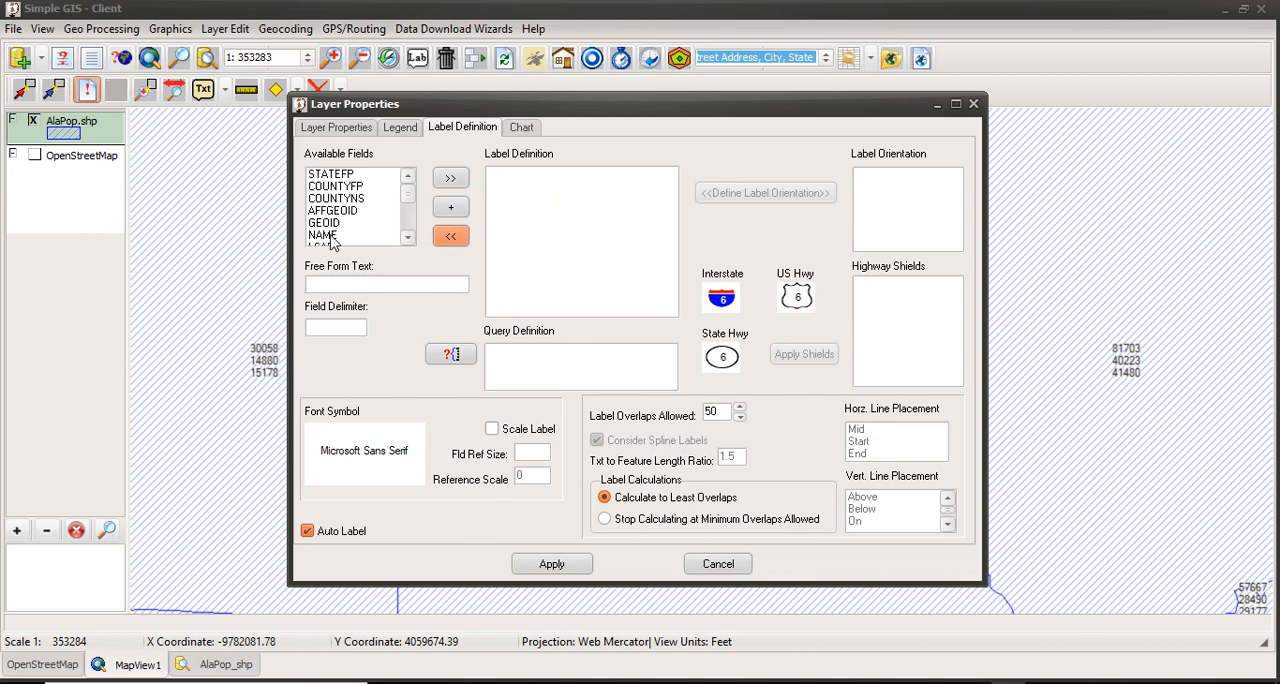
# Step: Add a new label line with the free-form text "Total Pop: ", including the trailing space
pyautogui.click(321, 284)
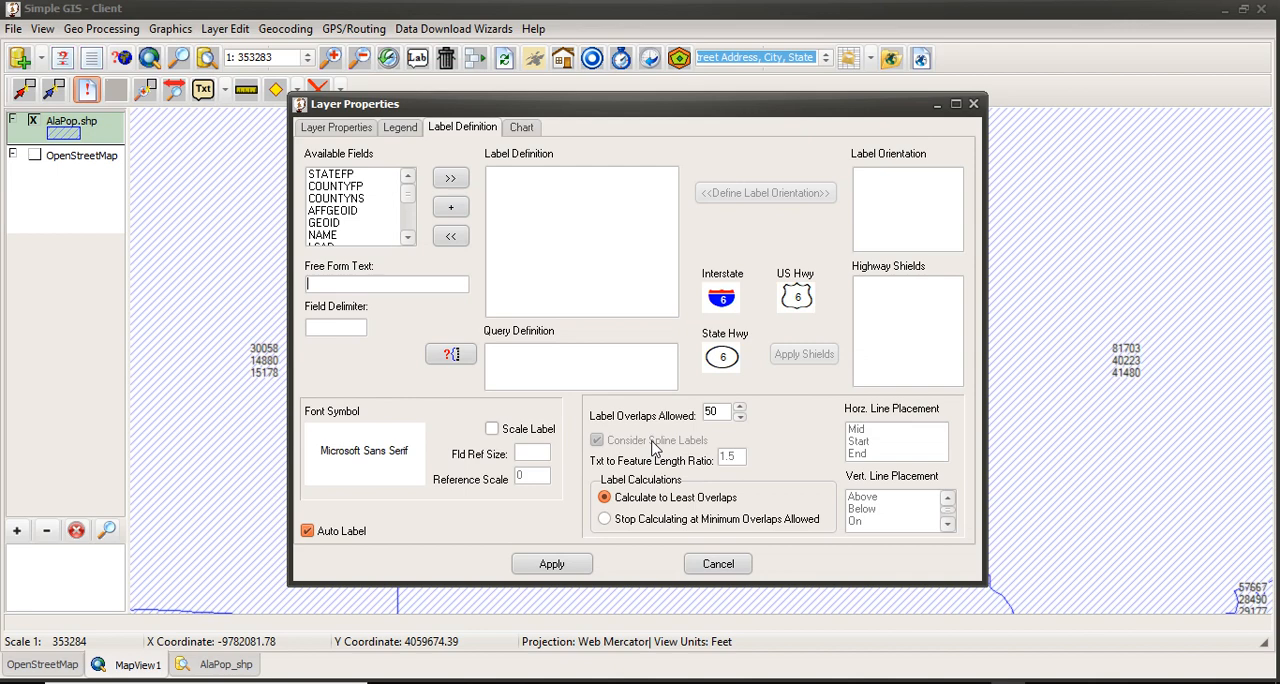
pyautogui.write('Total Pop:')
pyautogui.click(451, 182)
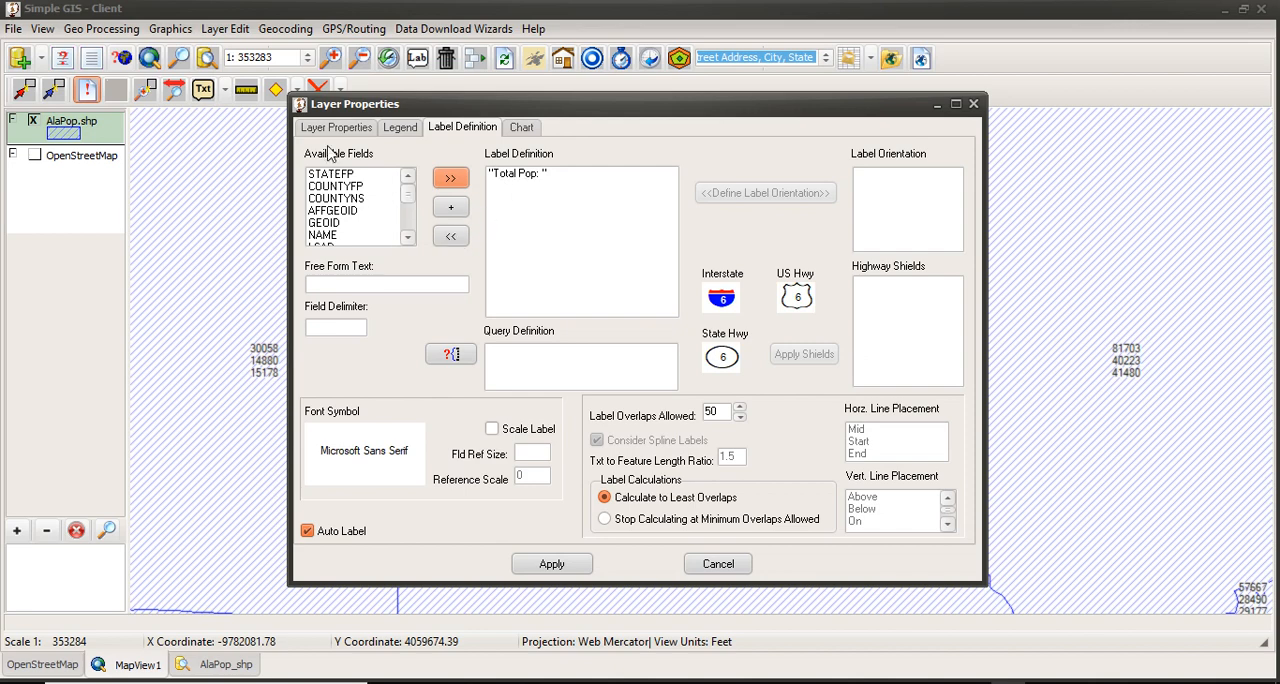
# Step: Append the Total_Pop field to the "Total Pop: " label line
pyautogui.click(408, 240)
pyautogui.click(408, 240)
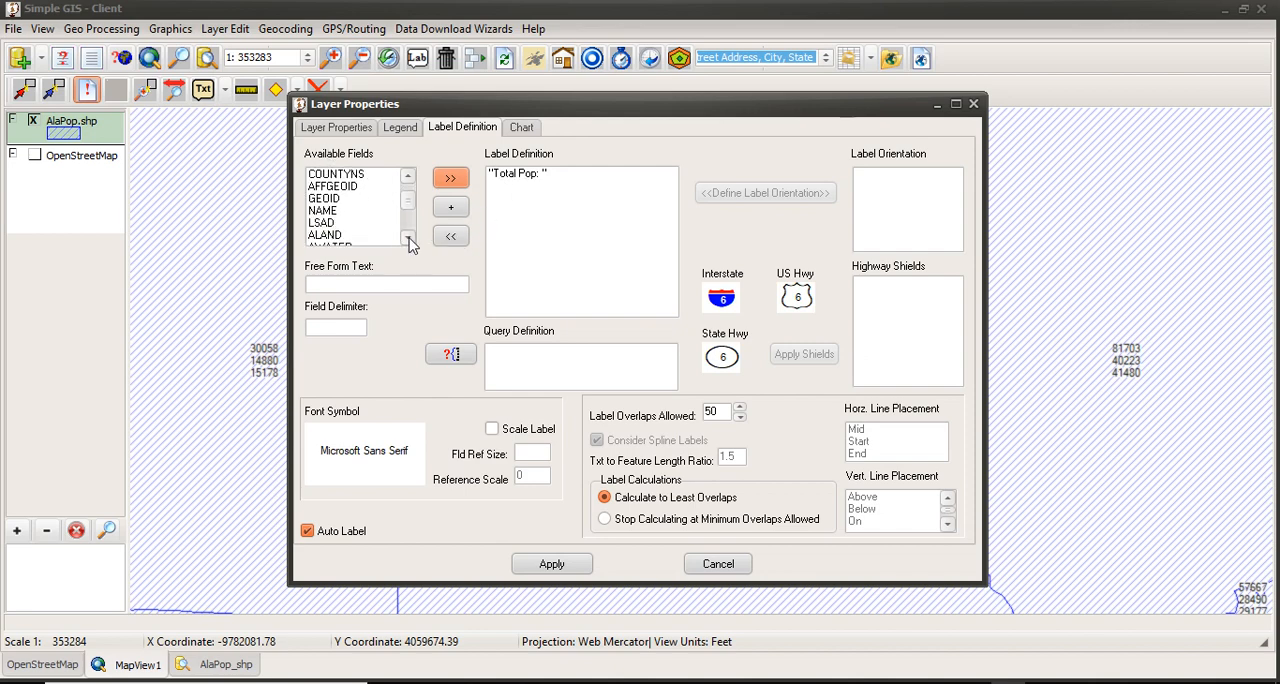
pyautogui.click(408, 240)
pyautogui.click(408, 240)
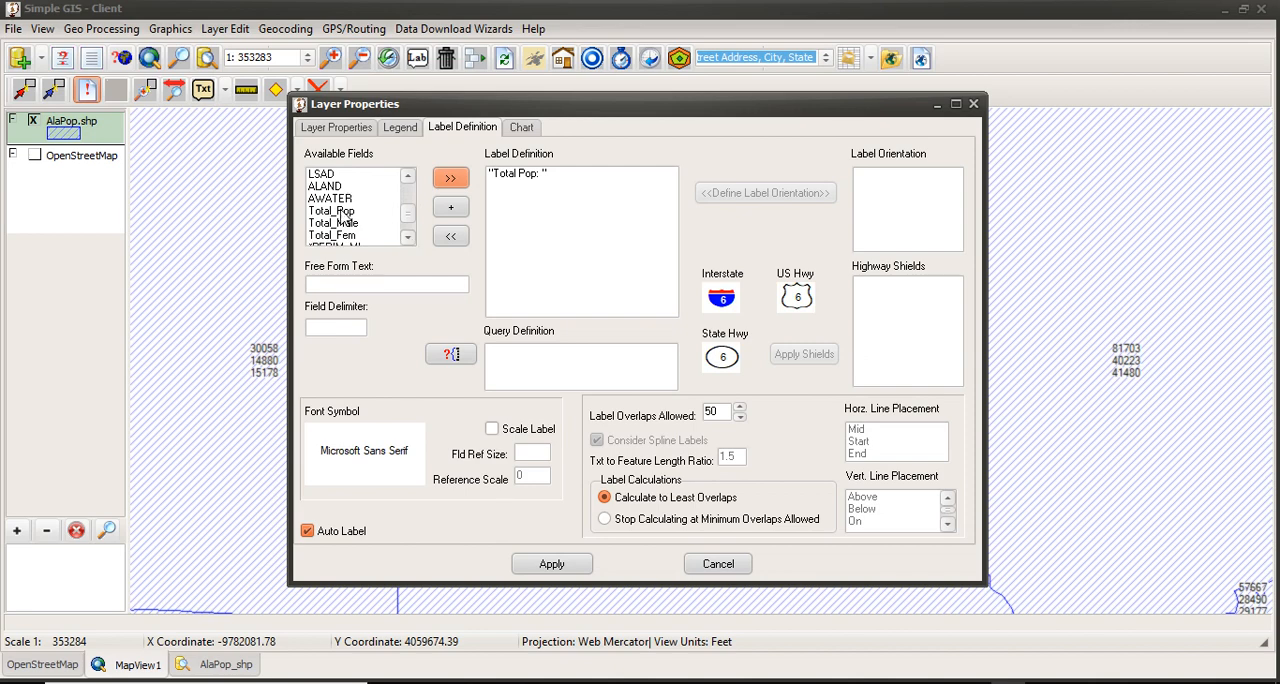
pyautogui.click(344, 212)
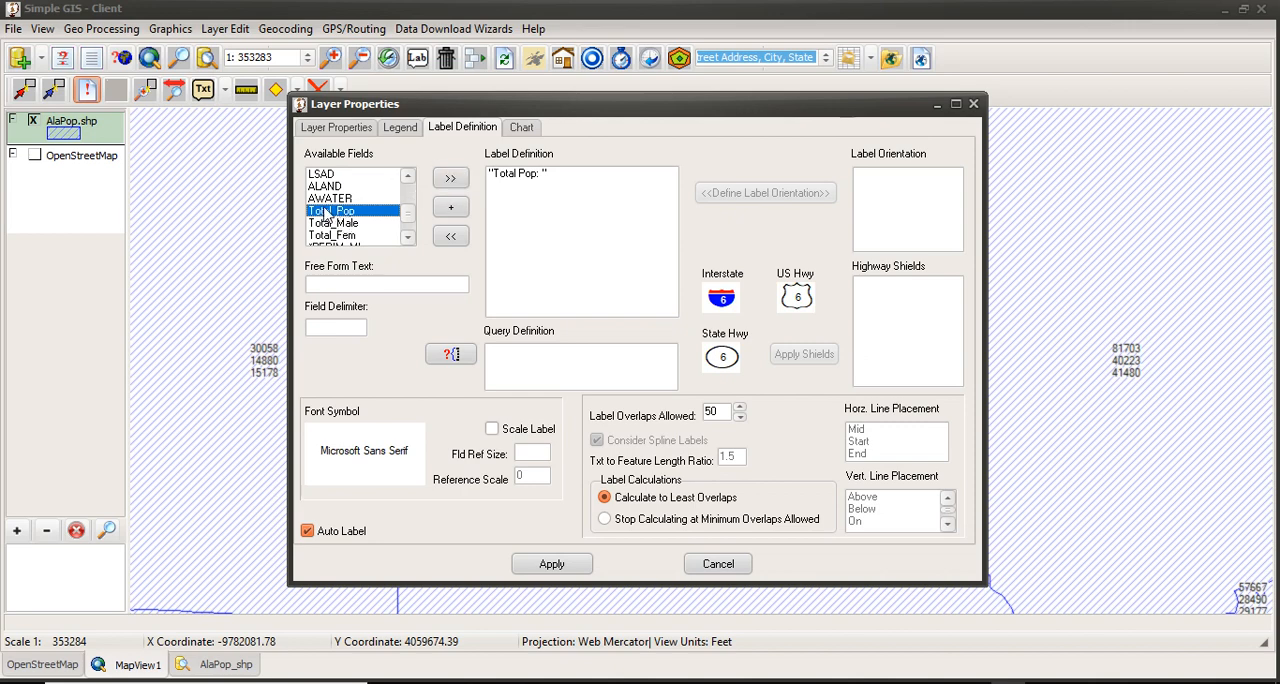
pyautogui.click(512, 177)
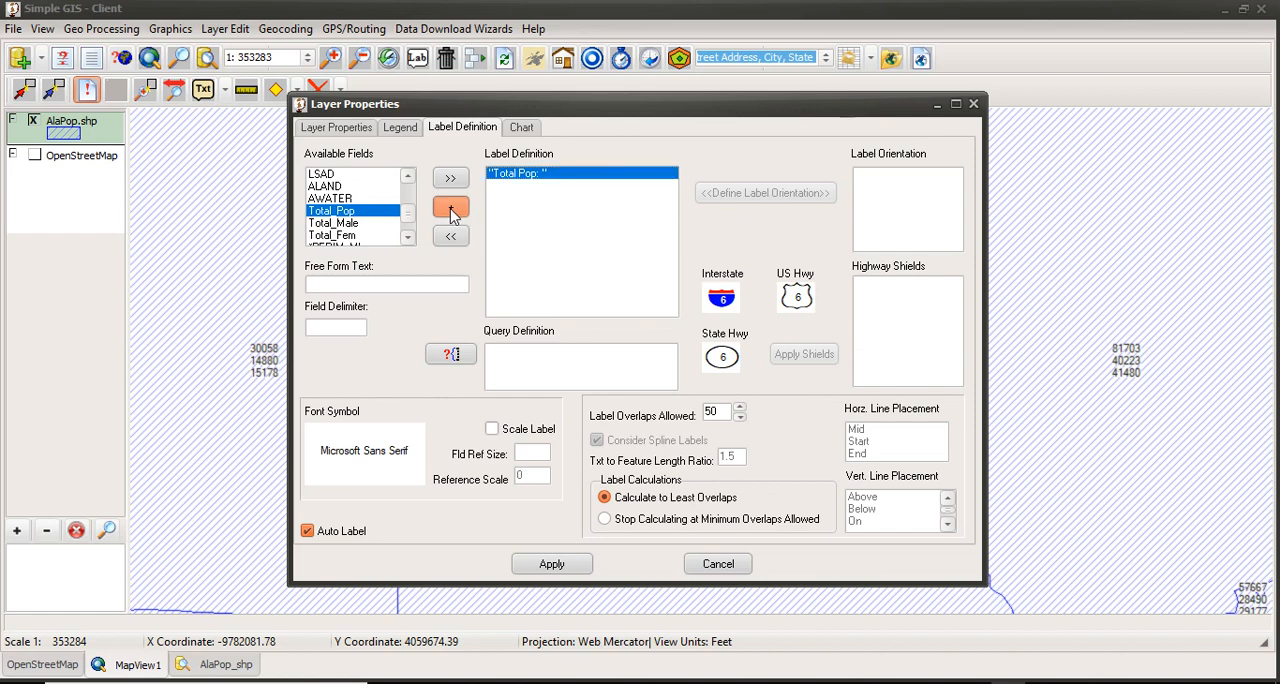
pyautogui.click(451, 208)
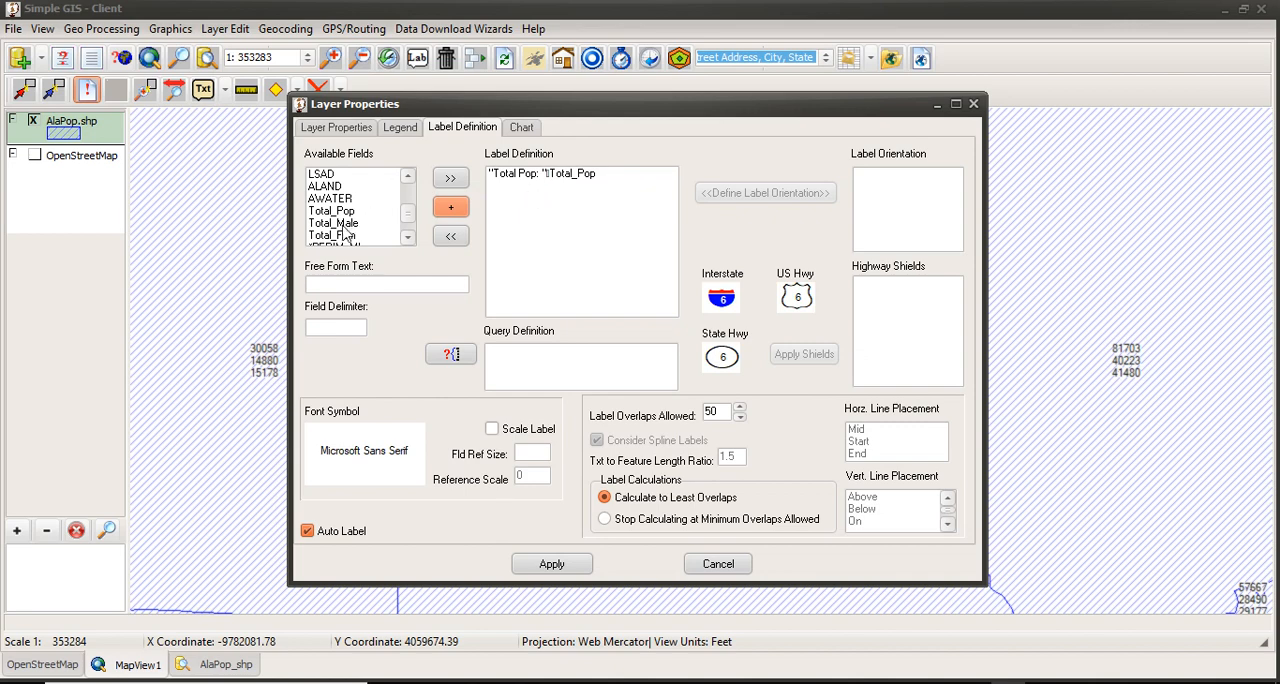
pyautogui.click(350, 285)
pyautogui.write('Male')
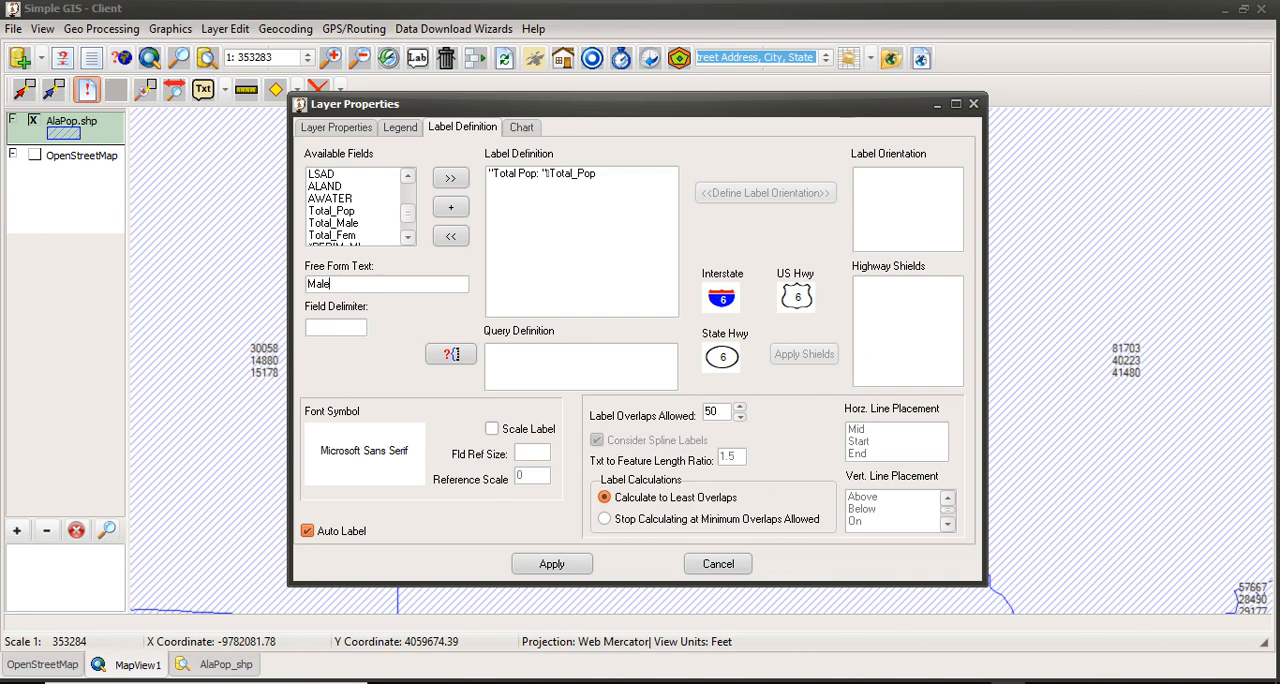
pyautogui.write(' Pop:')
pyautogui.click(350, 226)
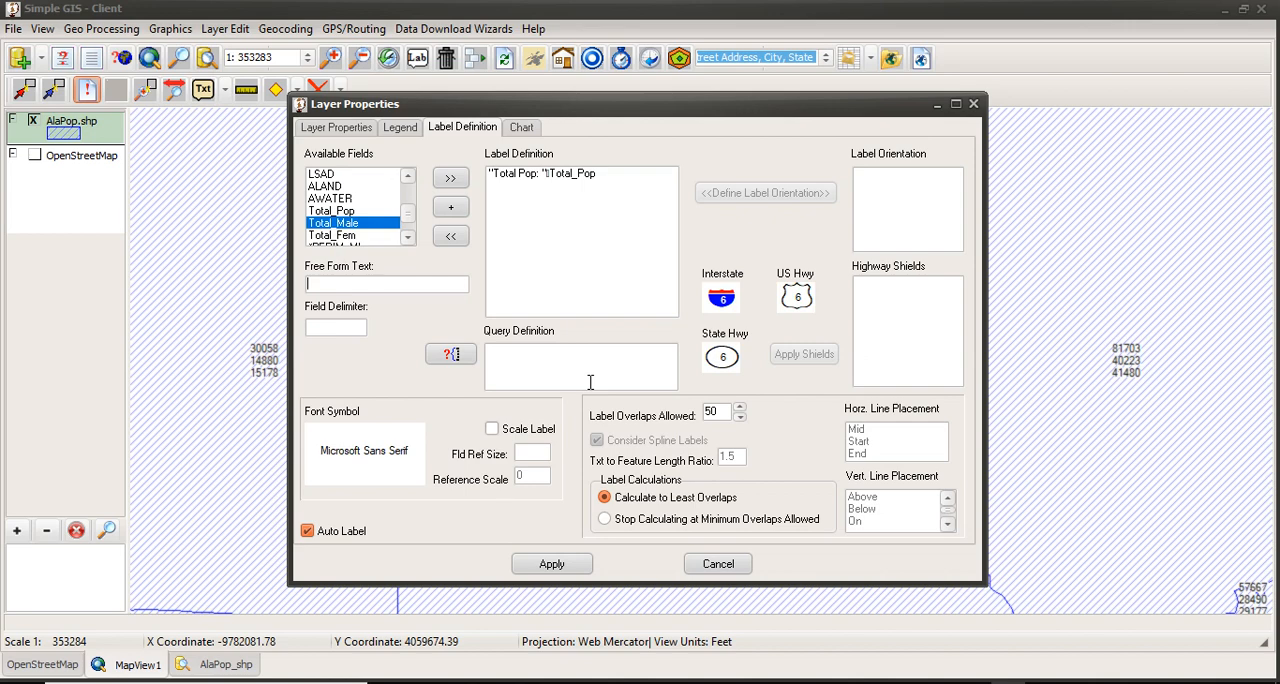
# Step: Add a second label line with the free-form text "Male Pop: ", including the trailing space
pyautogui.write('Ma')
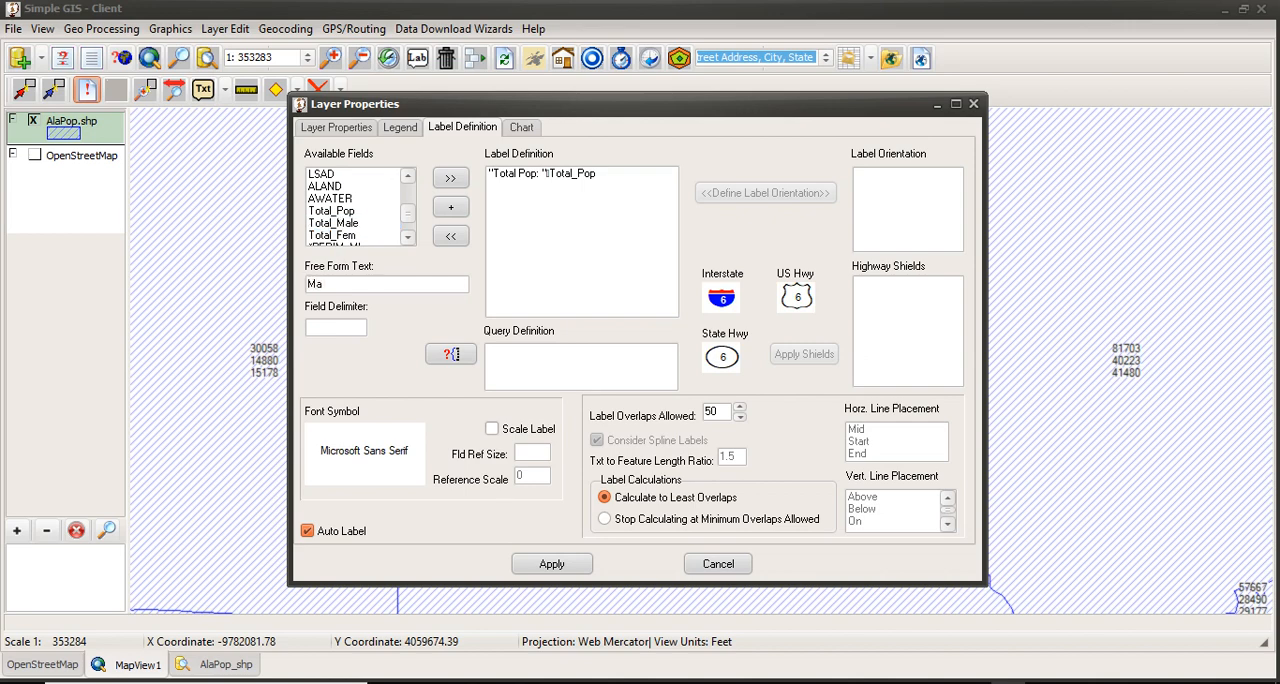
pyautogui.write('le Pop:')
pyautogui.click(451, 179)
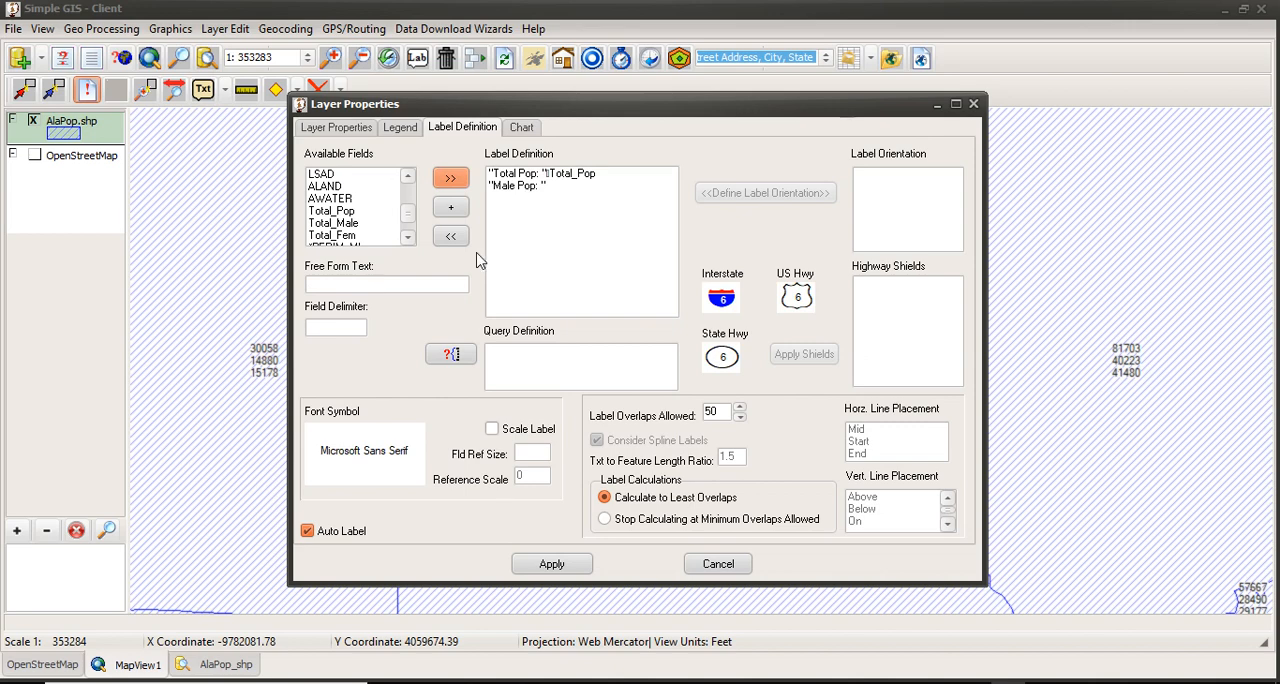
# Step: Append the Total_Male field to the "Male Pop: " label line
pyautogui.click(331, 224)
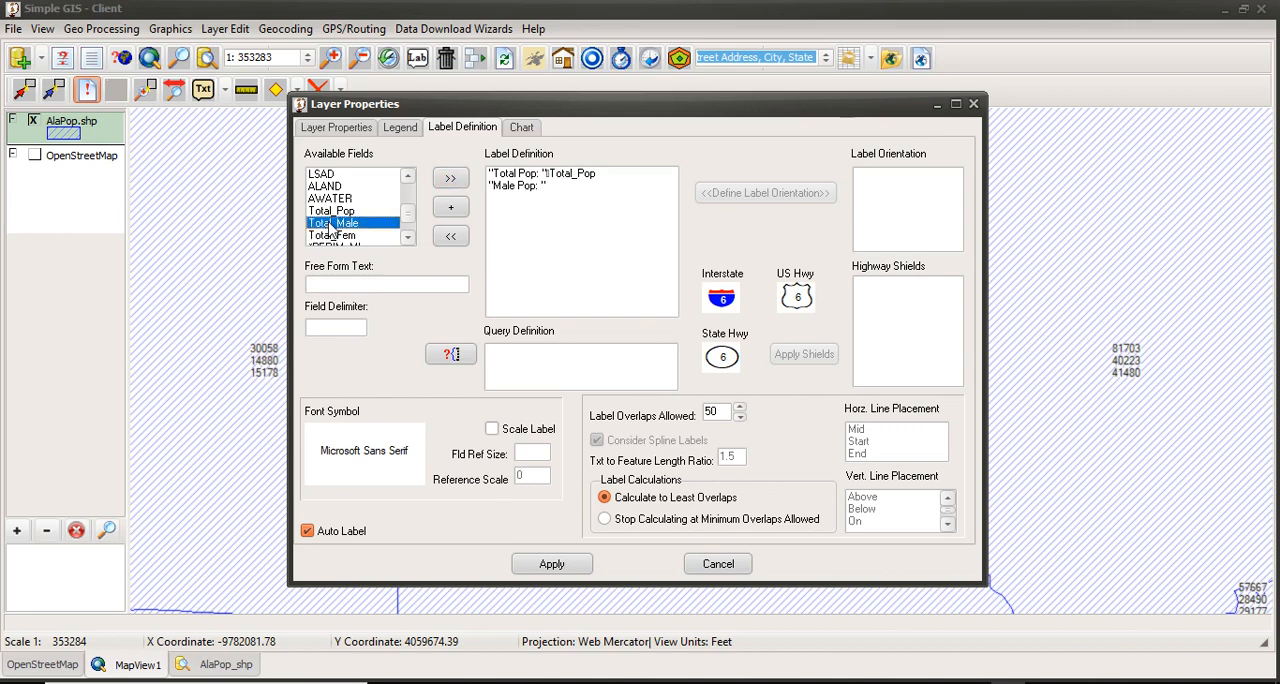
pyautogui.click(533, 190)
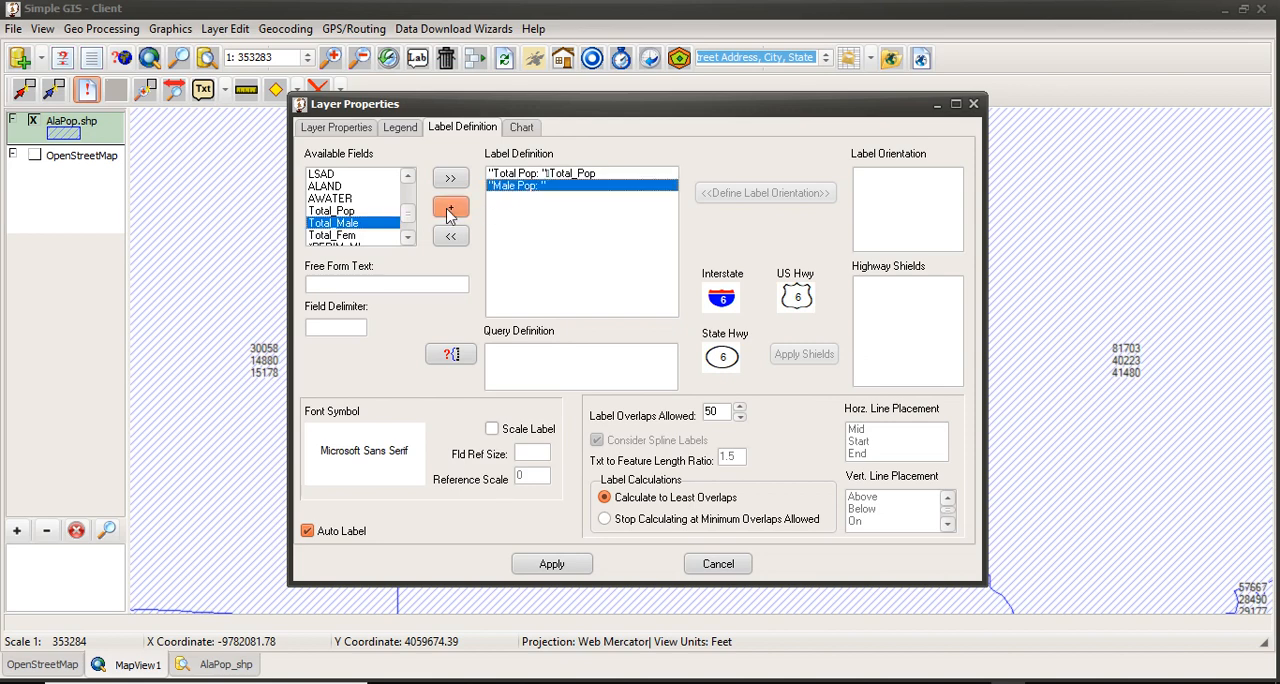
pyautogui.click(449, 215)
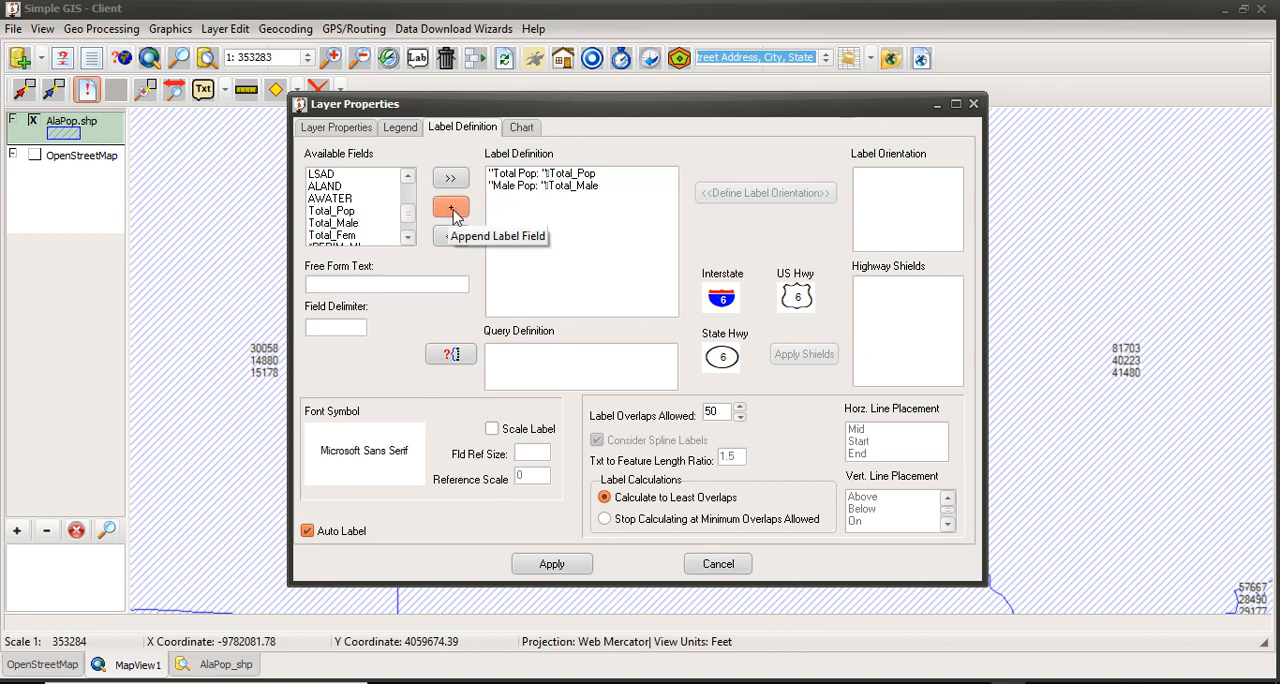
# Step: Add a third label line with the free-form text "Female Pop: ", including the trailing space, and append the Total_Fem field to it
pyautogui.click(384, 286)
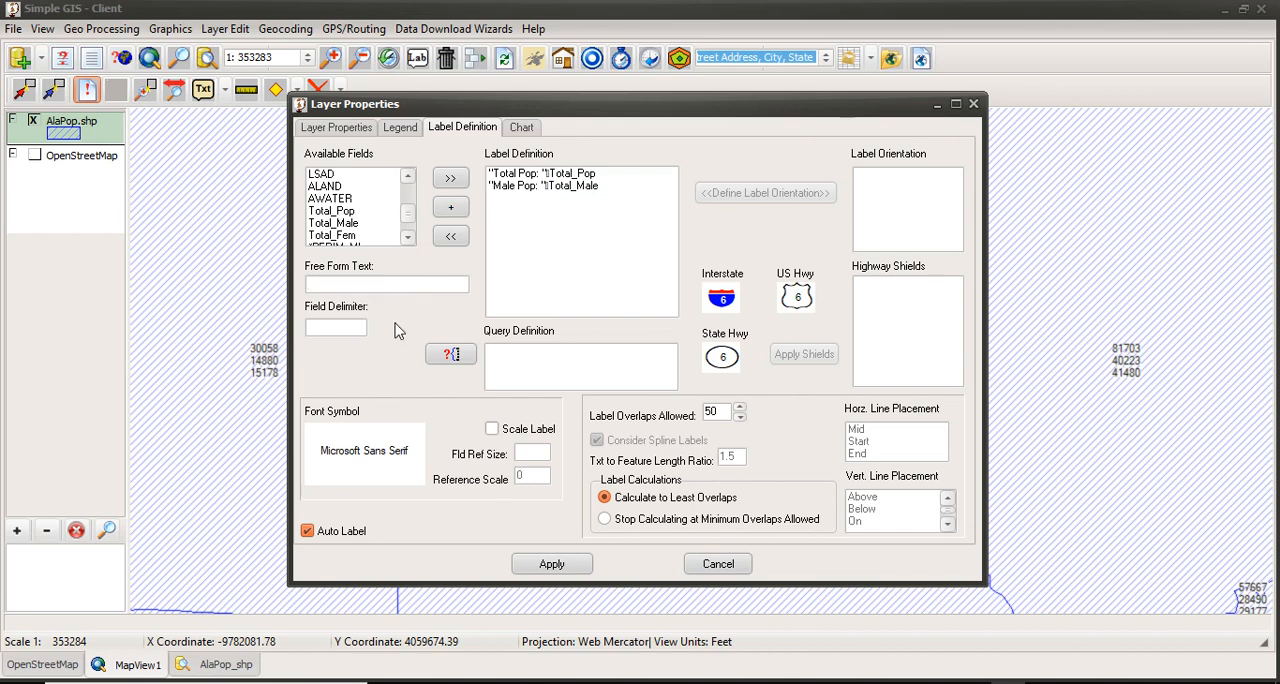
pyautogui.write('Female Pop:')
pyautogui.click(449, 178)
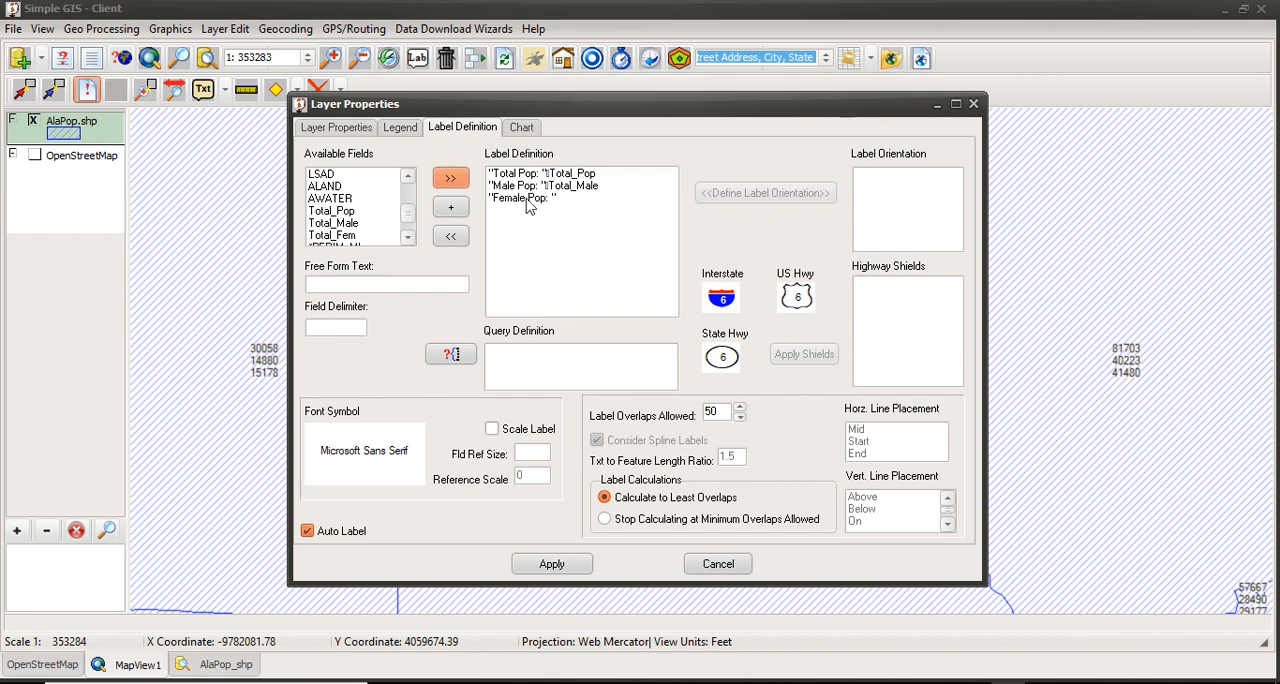
pyautogui.click(385, 236)
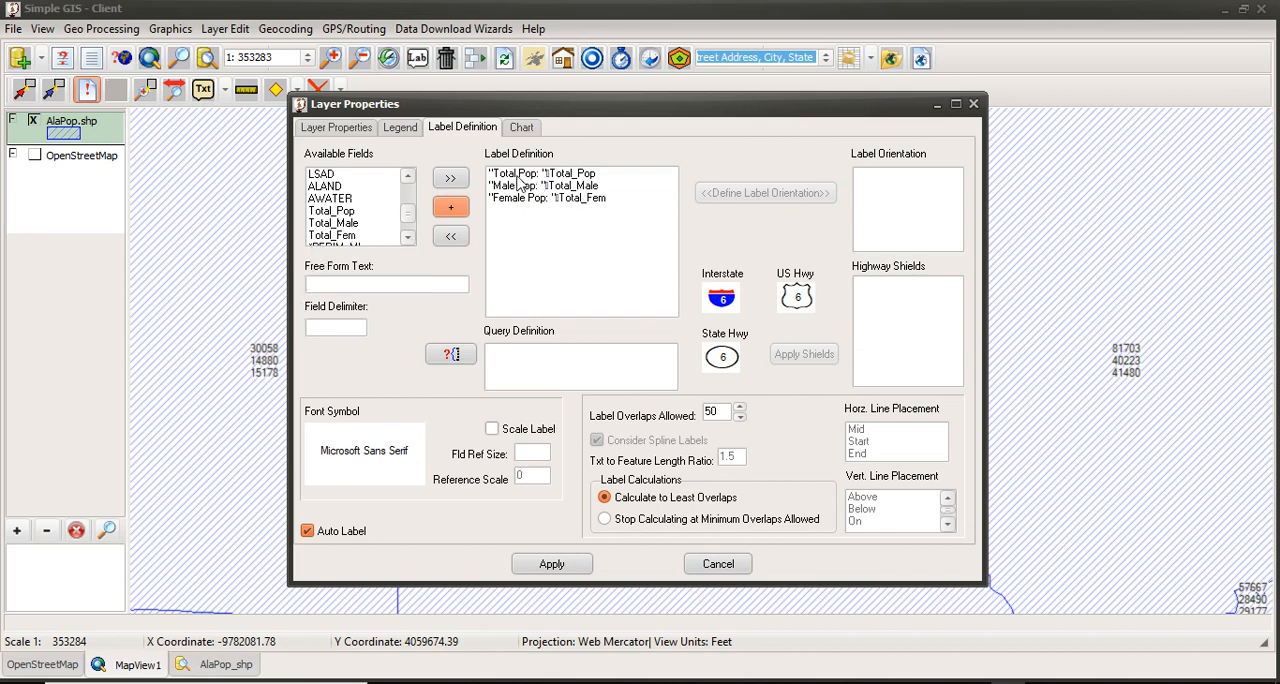
# Step: Add a fourth label line with the free-form text "Area: ", including the trailing space, and append the *AREA_ACRES field to it
pyautogui.click(407, 237)
pyautogui.click(407, 237)
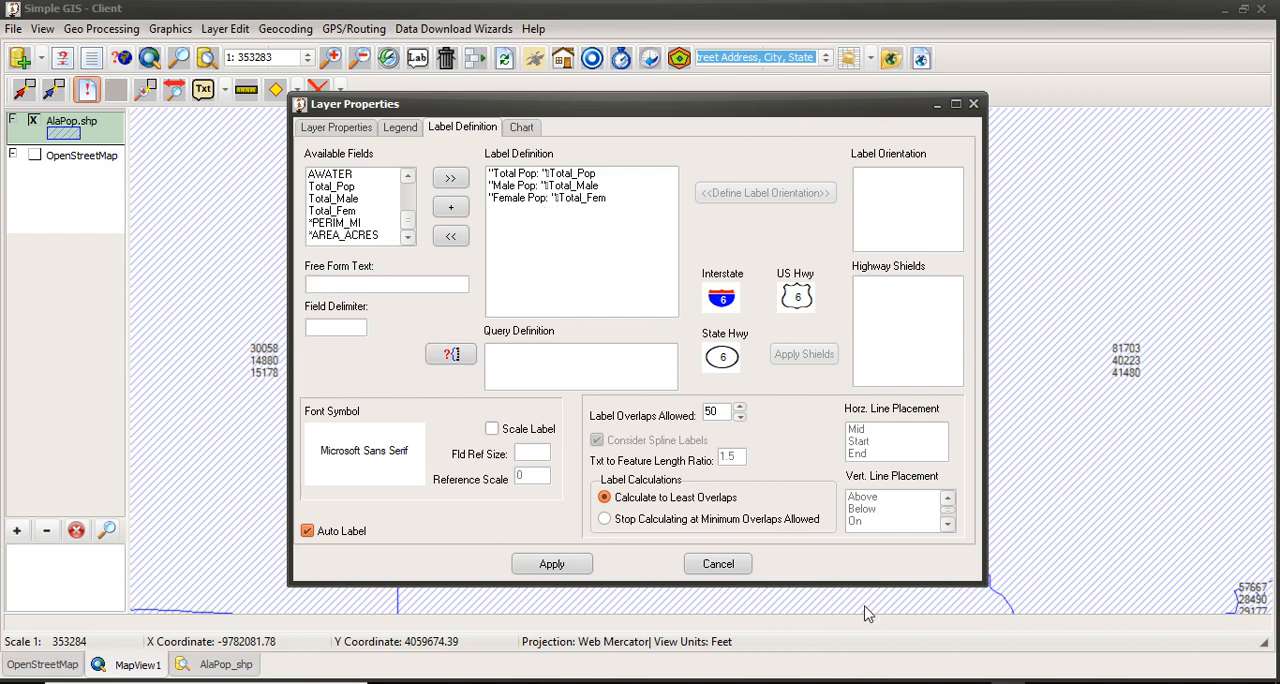
pyautogui.write('Area:')
pyautogui.click(450, 184)
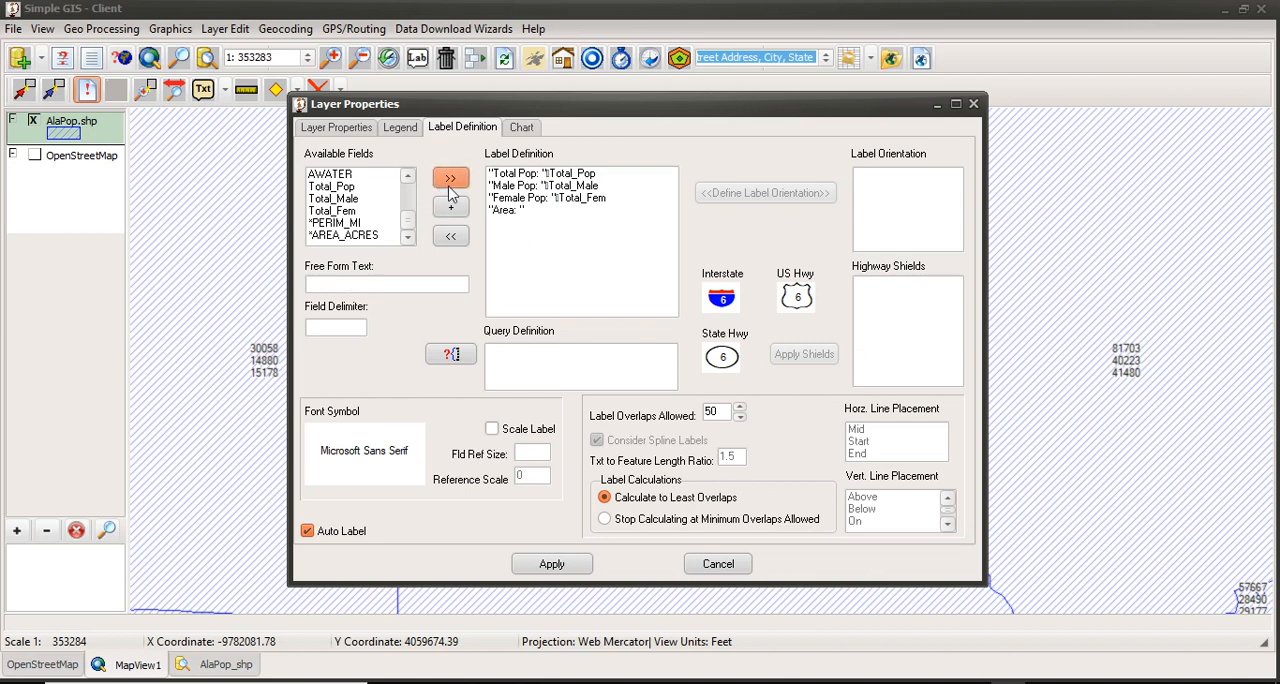
pyautogui.click(504, 211)
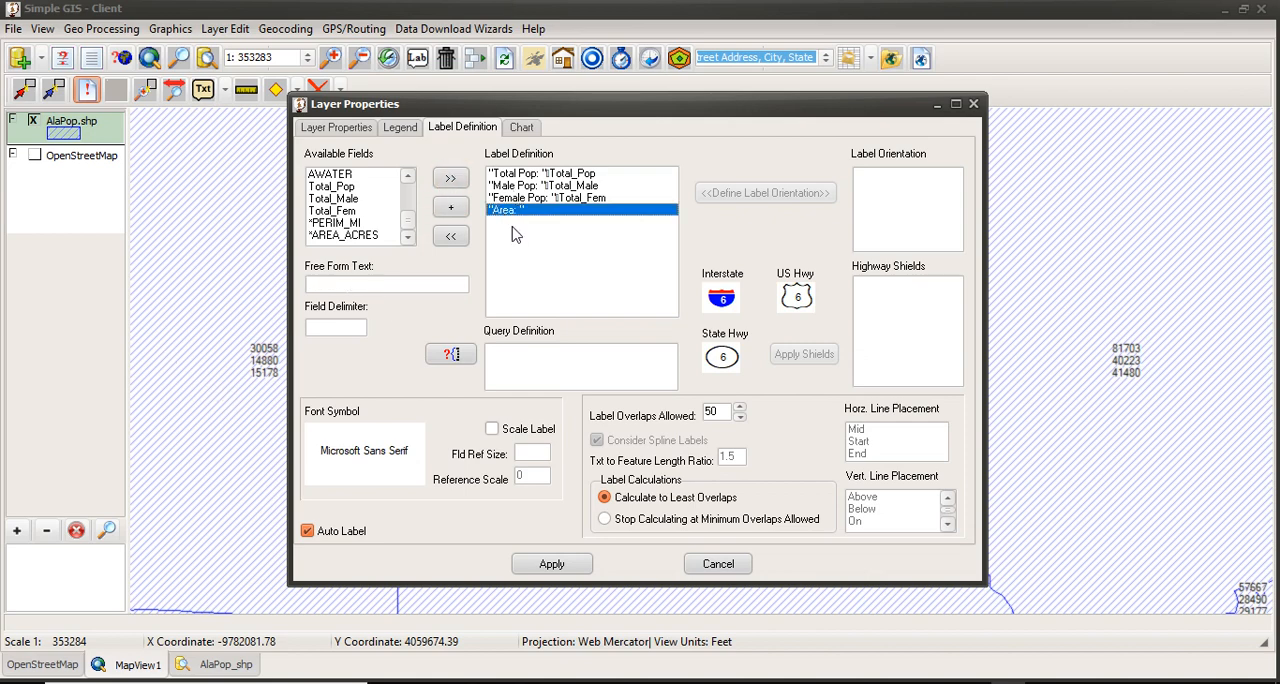
pyautogui.click(328, 236)
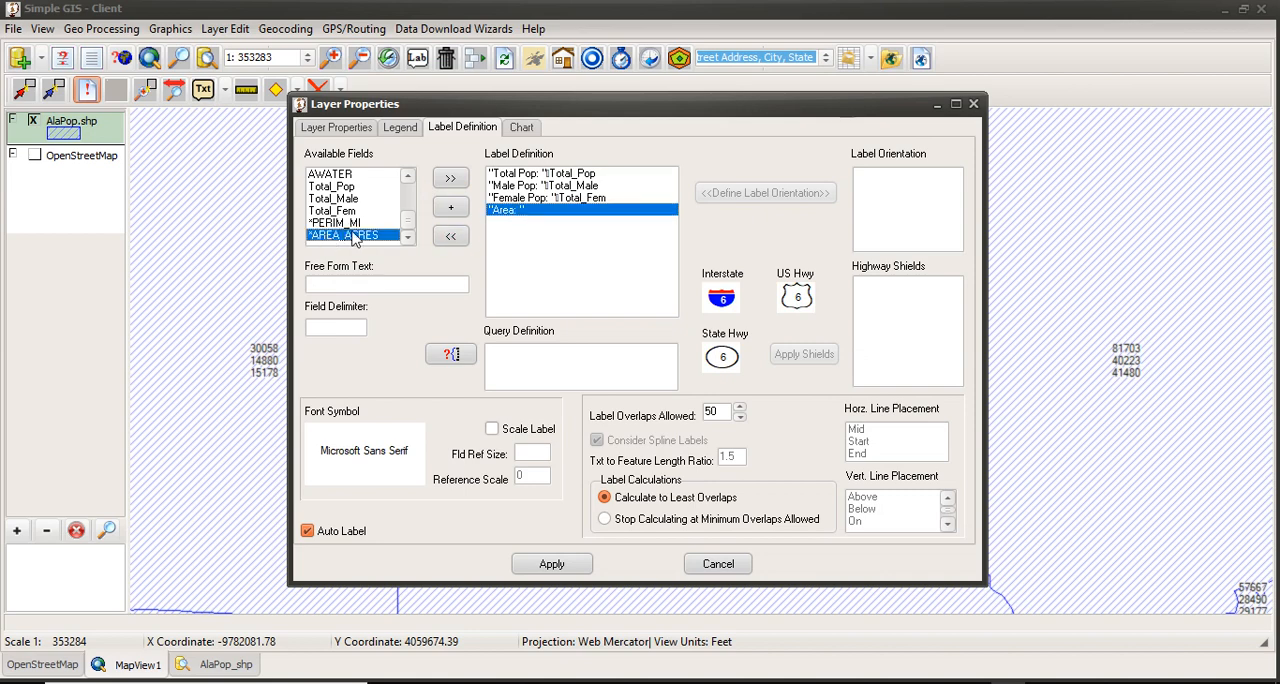
pyautogui.click(450, 208)
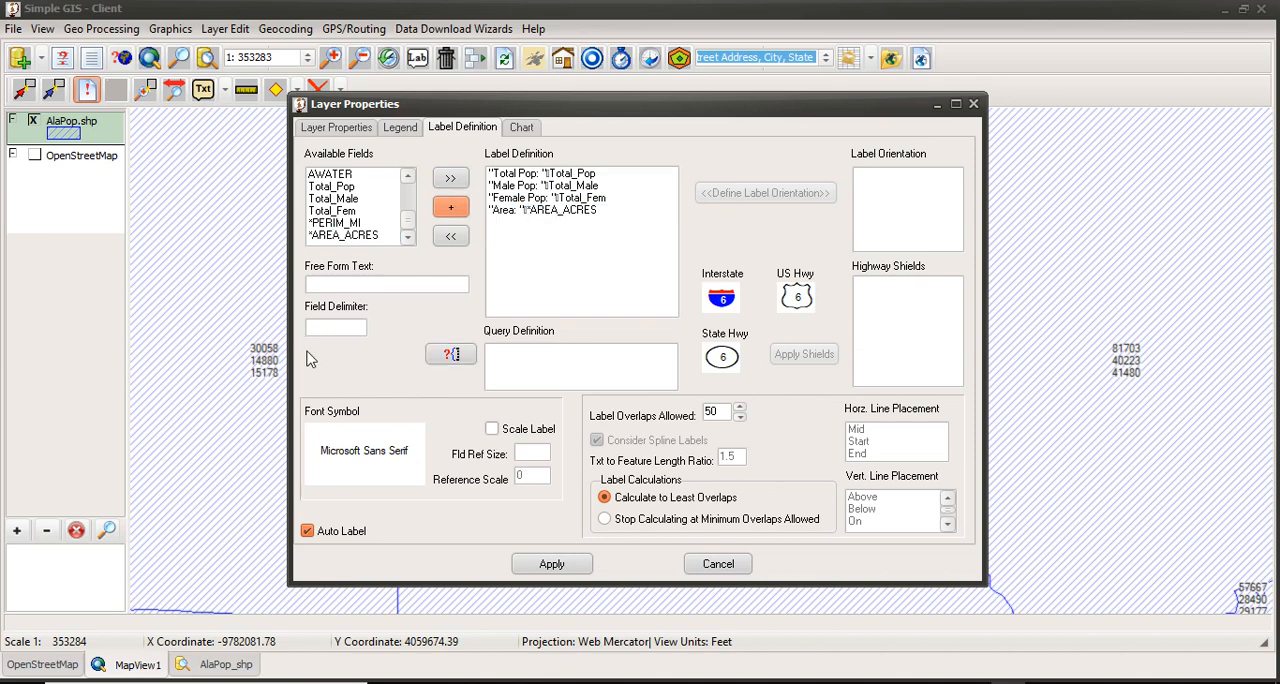
# Step: Append the free-form text " Acres", with a leading space, to the "Area: " label line and apply the label definition
pyautogui.click(332, 284)
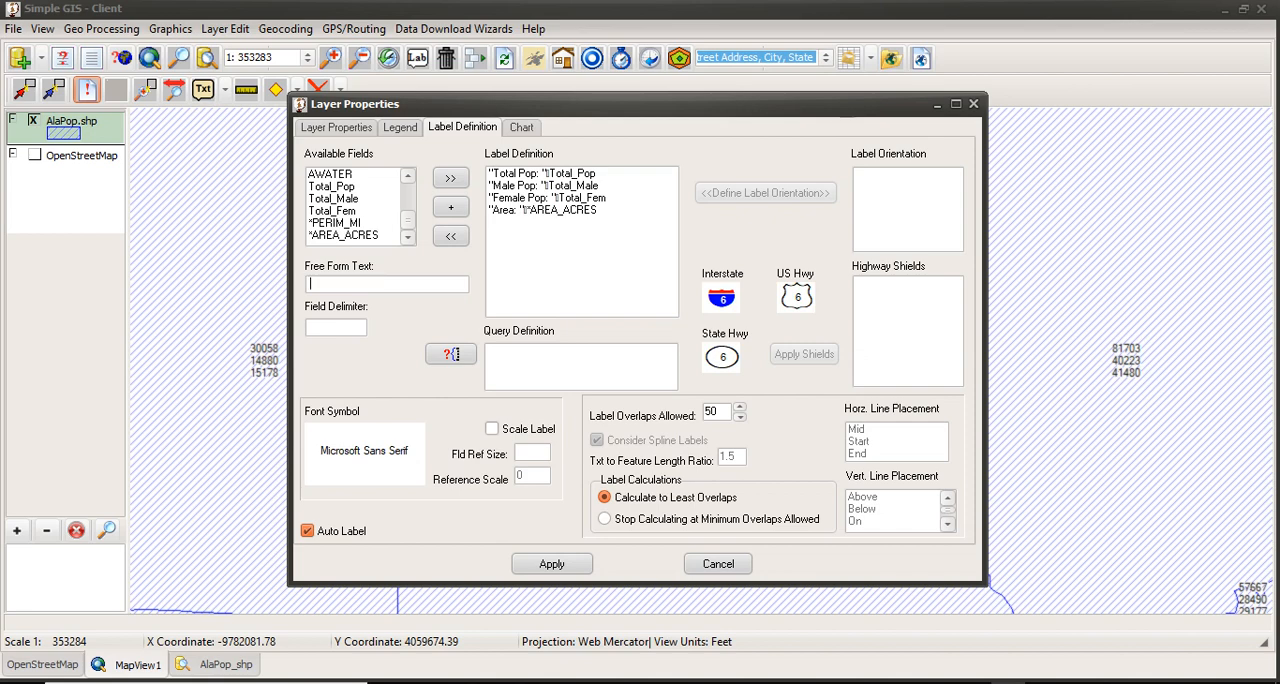
pyautogui.write('Acres')
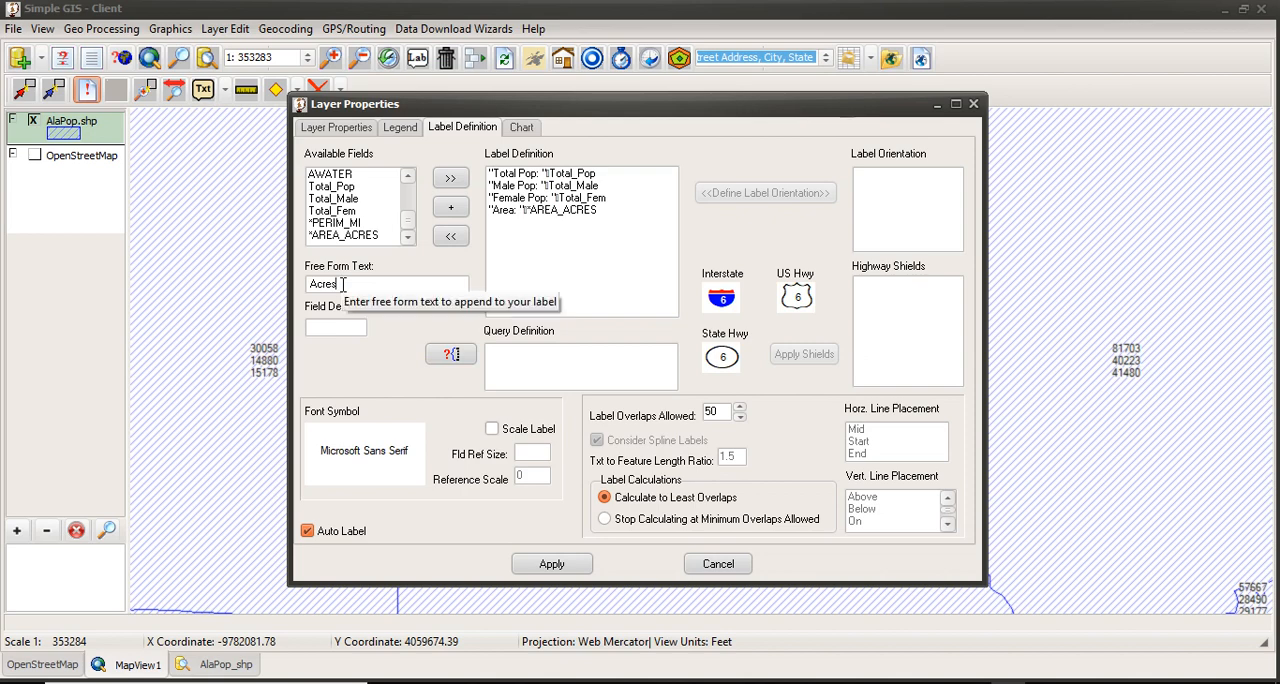
pyautogui.click(548, 211)
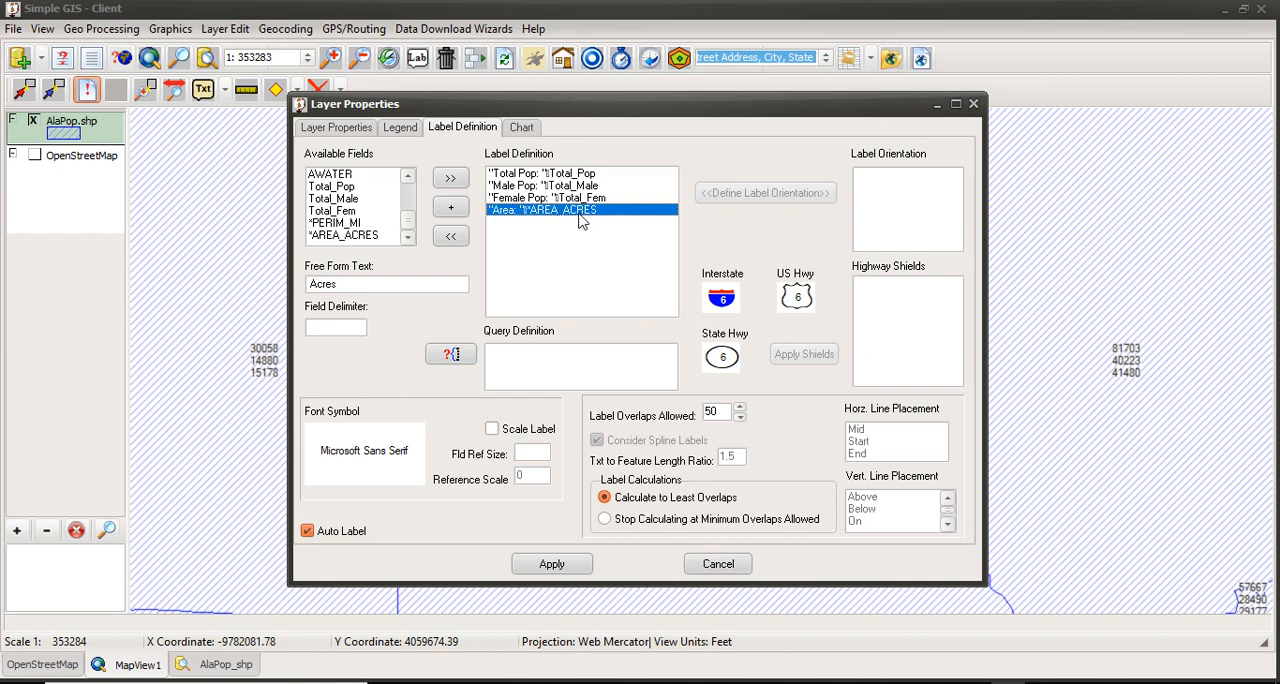
pyautogui.click(451, 209)
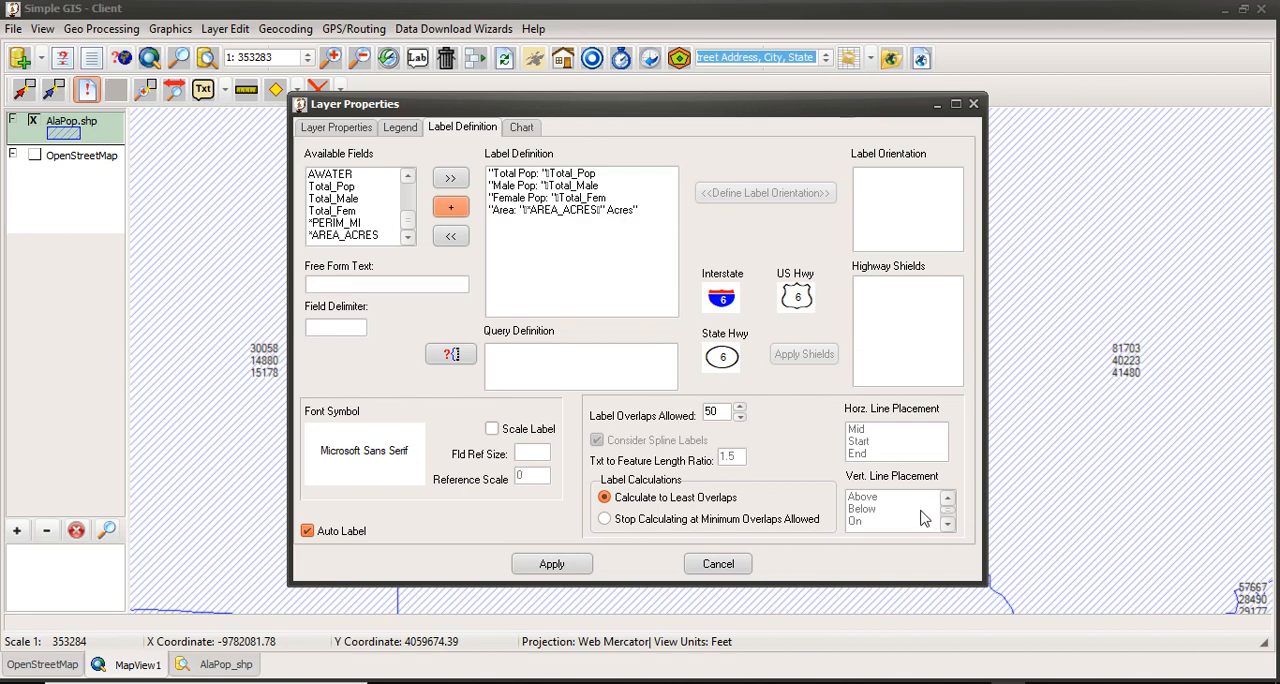
pyautogui.click(551, 566)
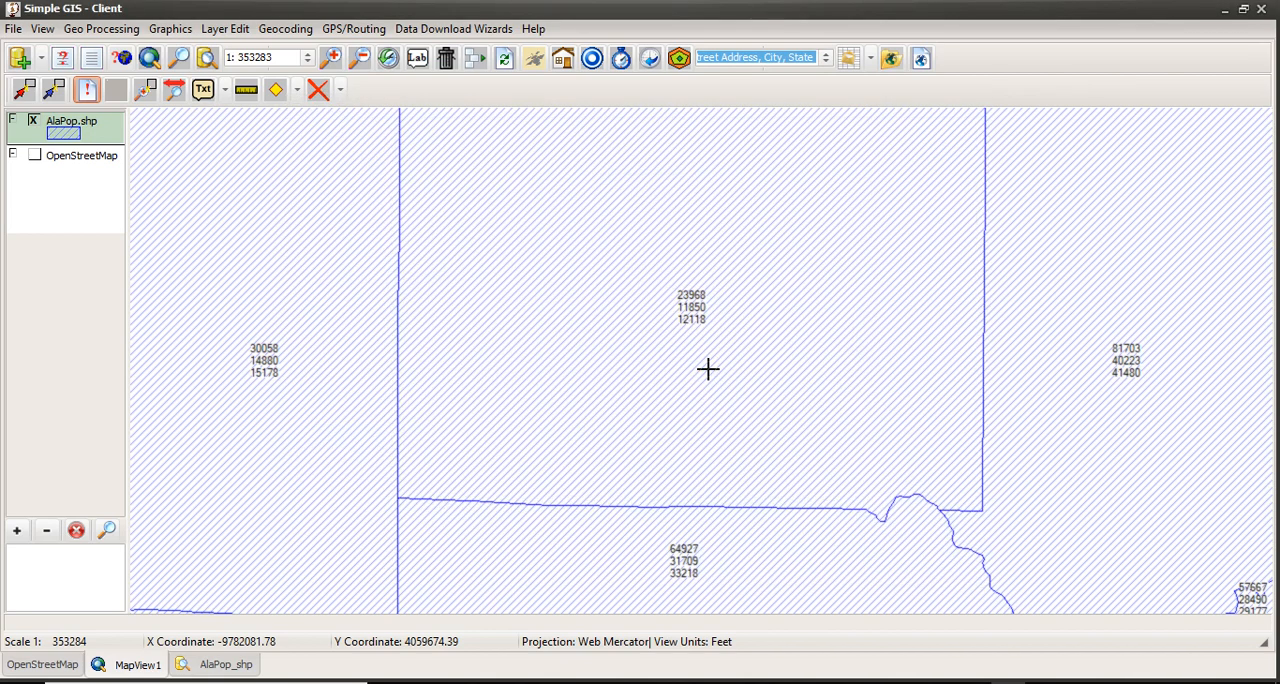